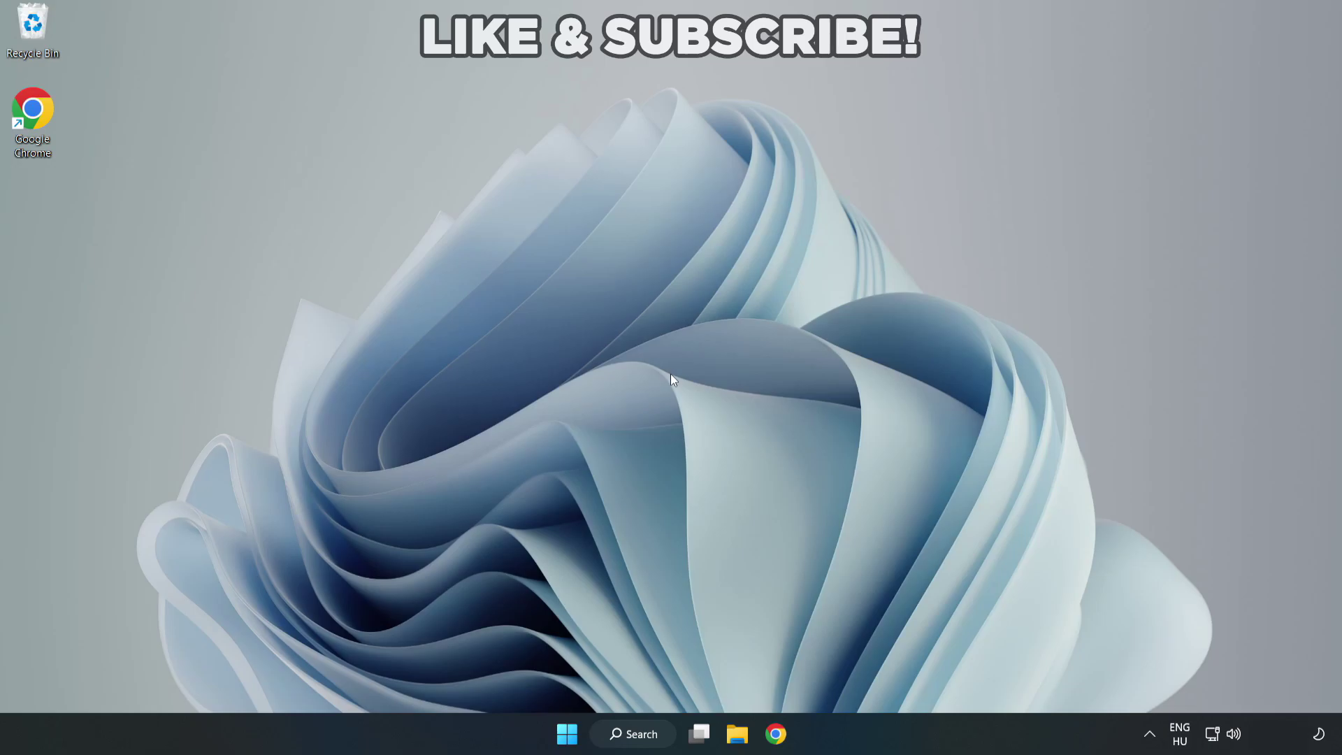
Bring up Windows Search to look for Device Manager
click(642, 738)
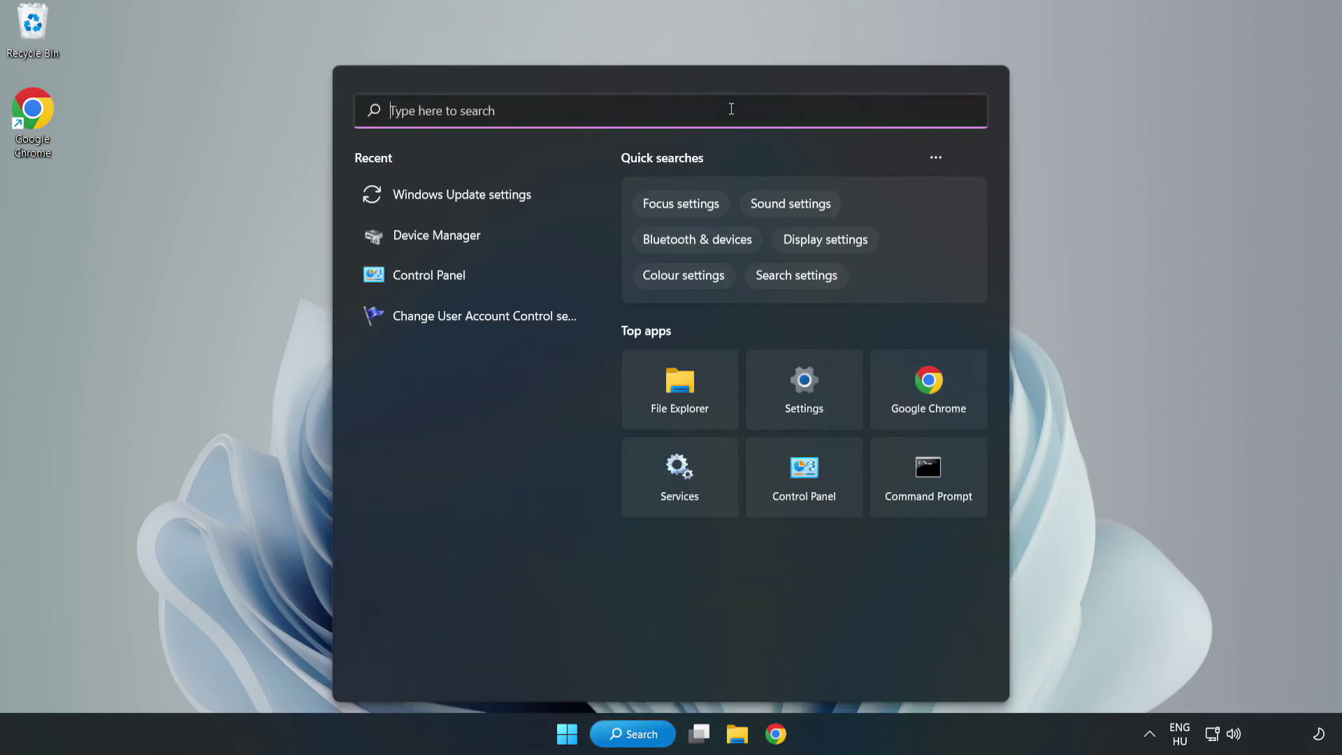
text(devi)
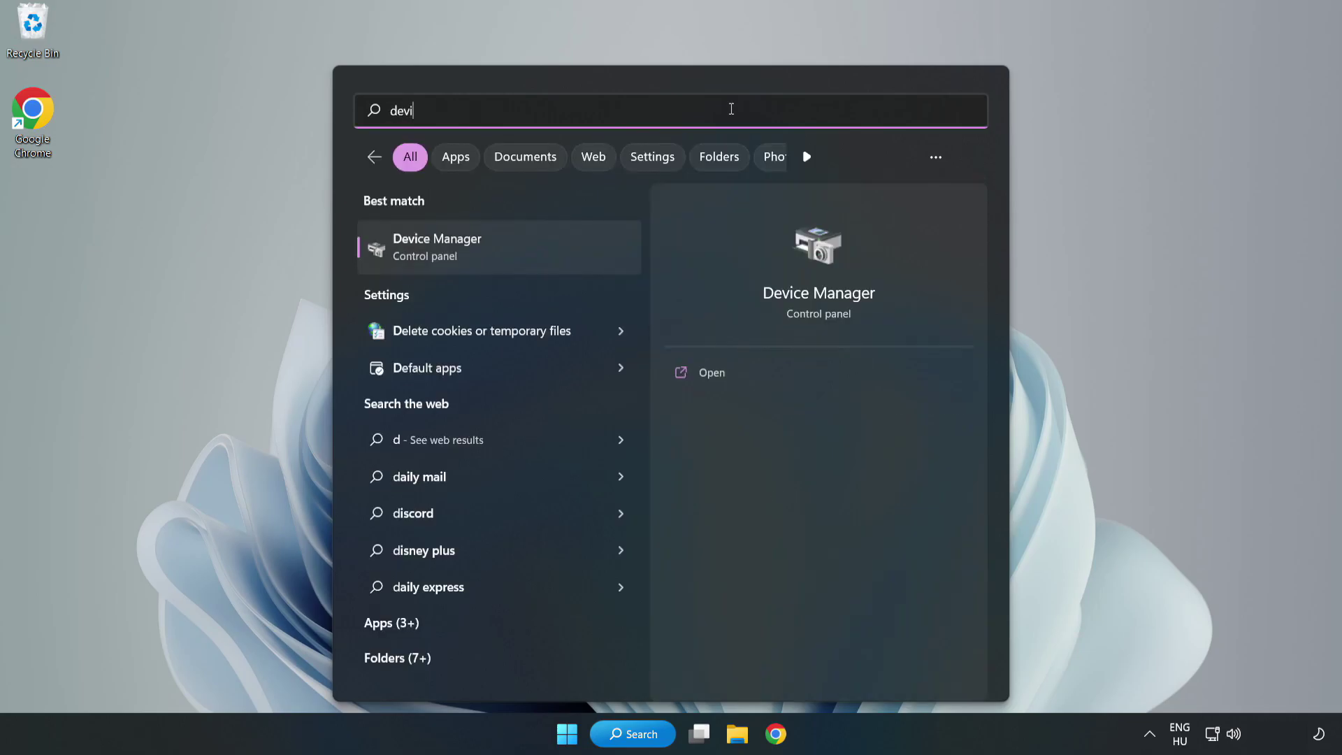
text(ce man)
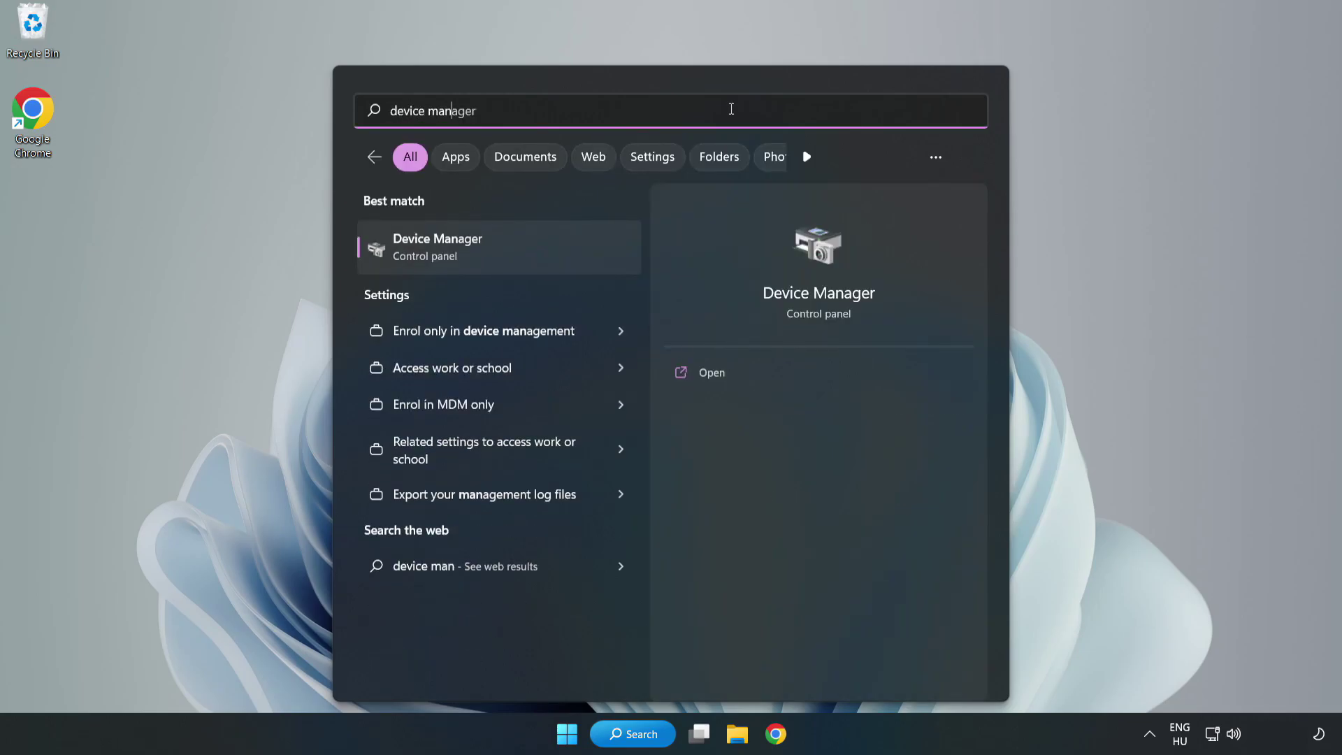
text(ager)
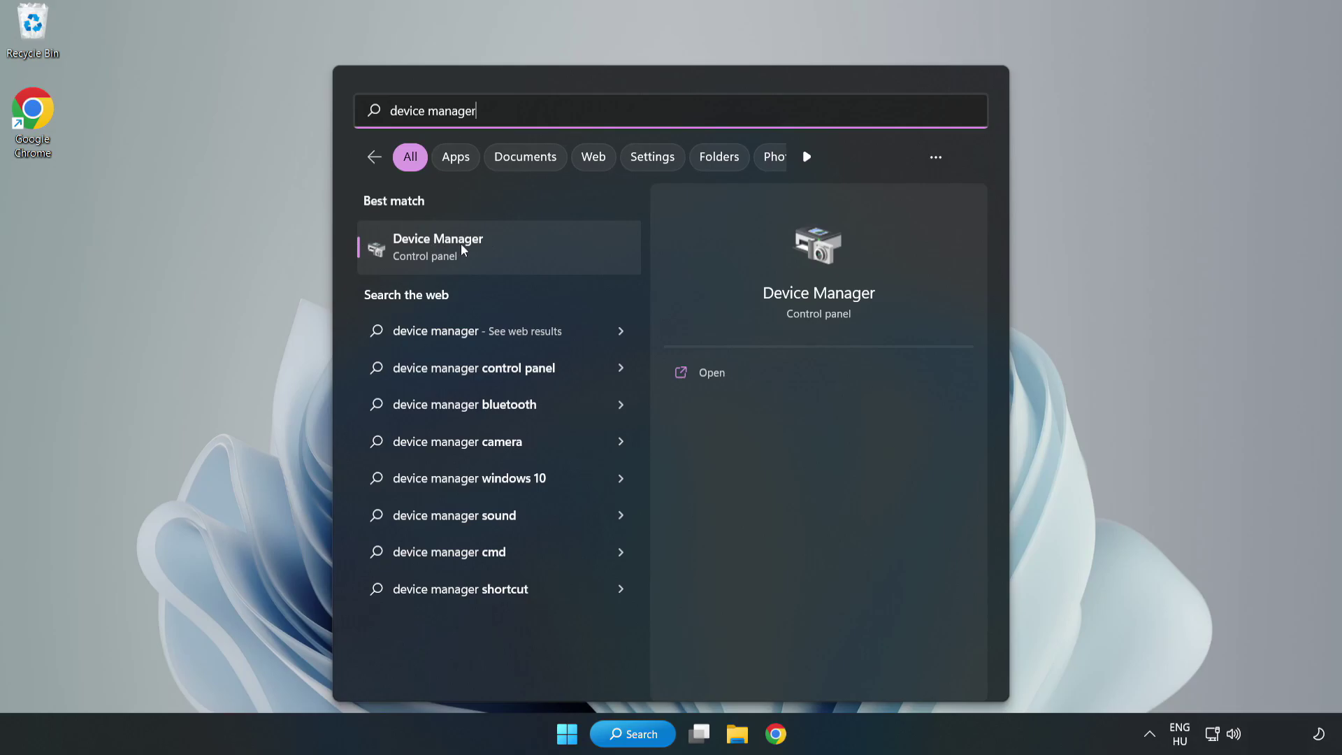
Launch Device Manager, centre it, and reach the VMware SVGA 3D adapter's context menu under Display adapters
click(500, 259)
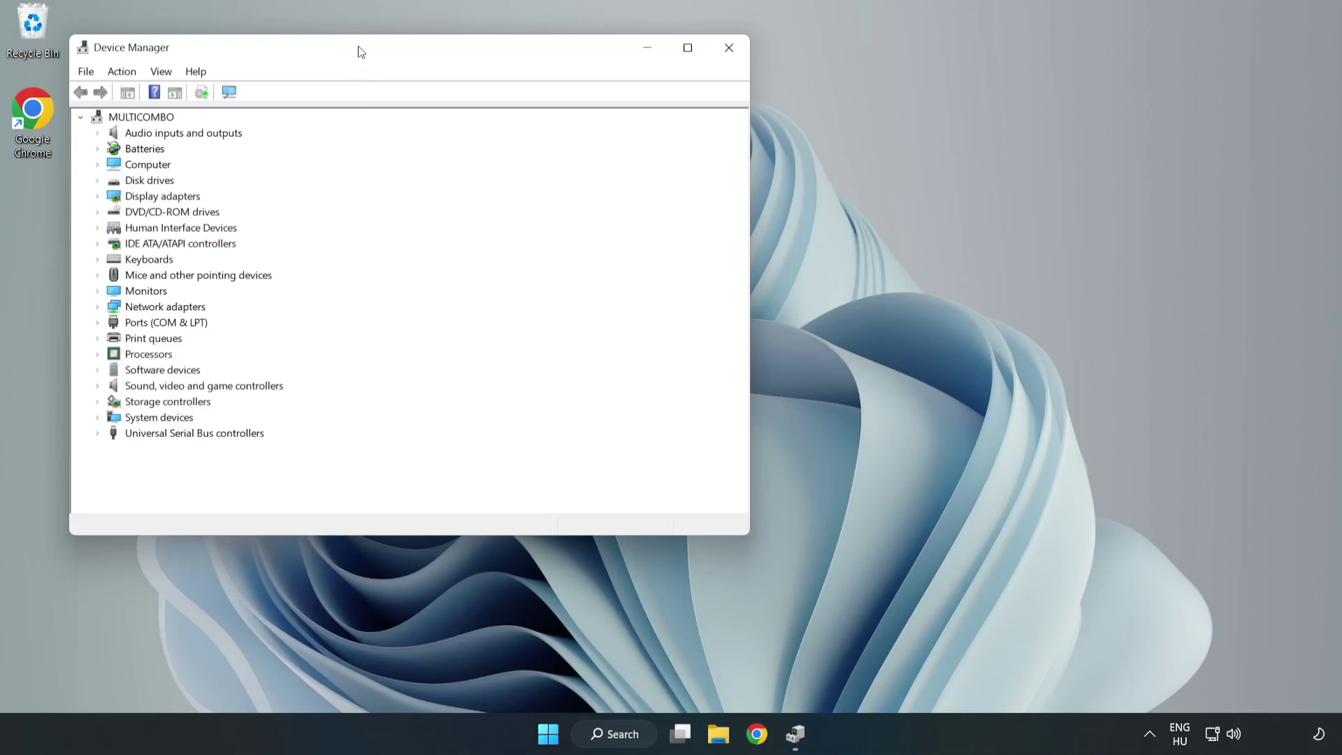
drag(358, 51, 597, 121)
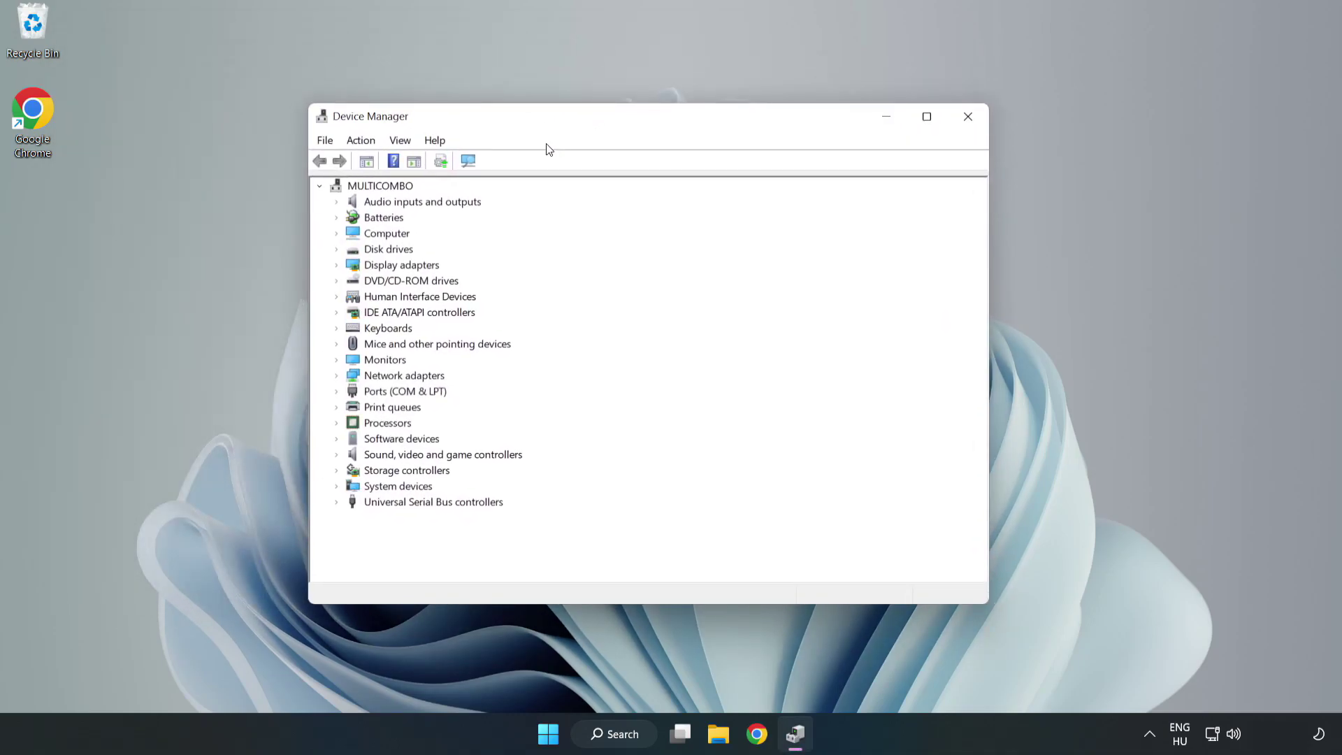
click(360, 266)
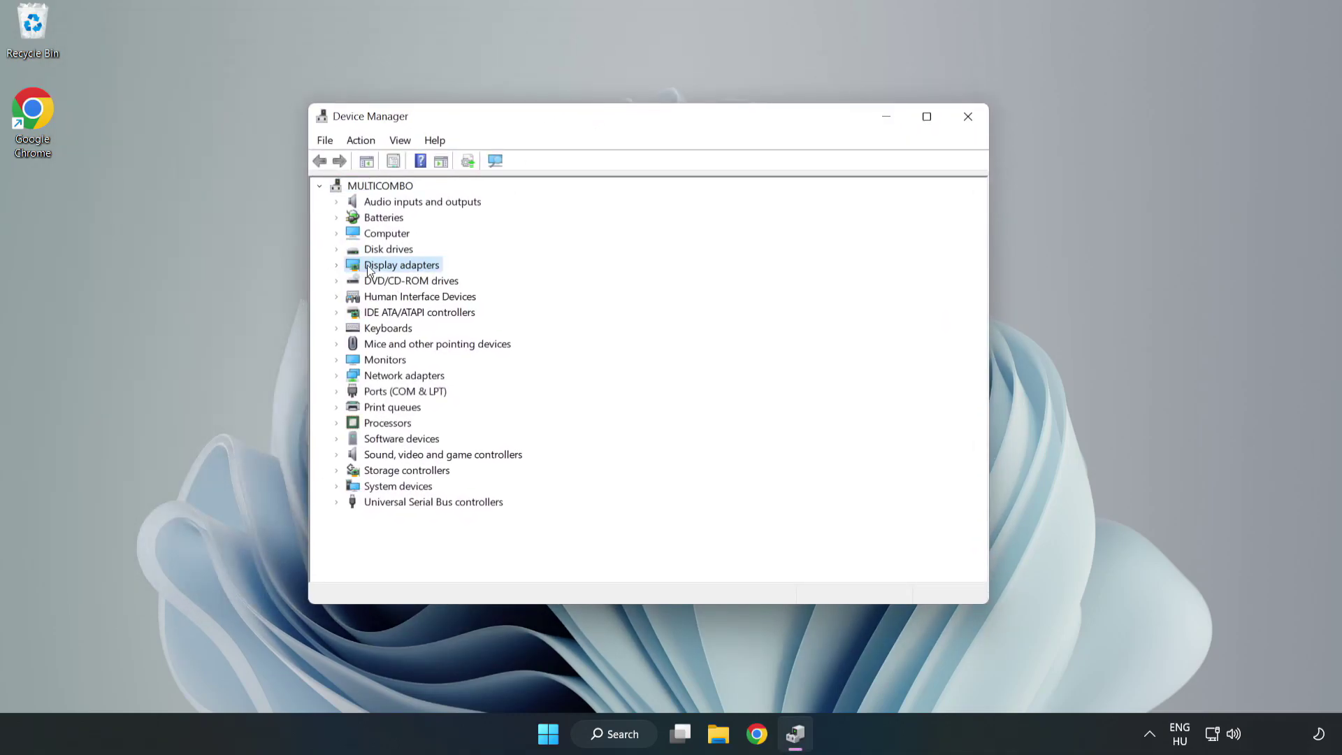
click(336, 265)
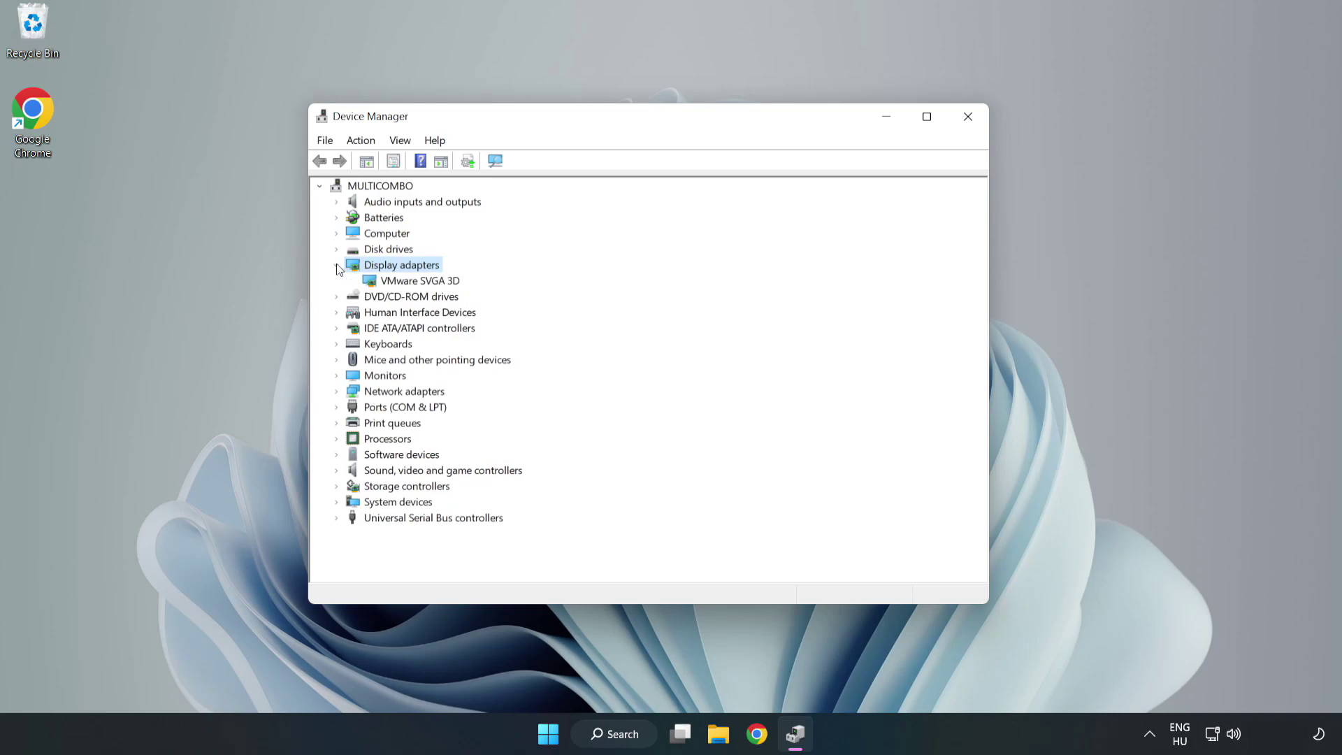
click(421, 281)
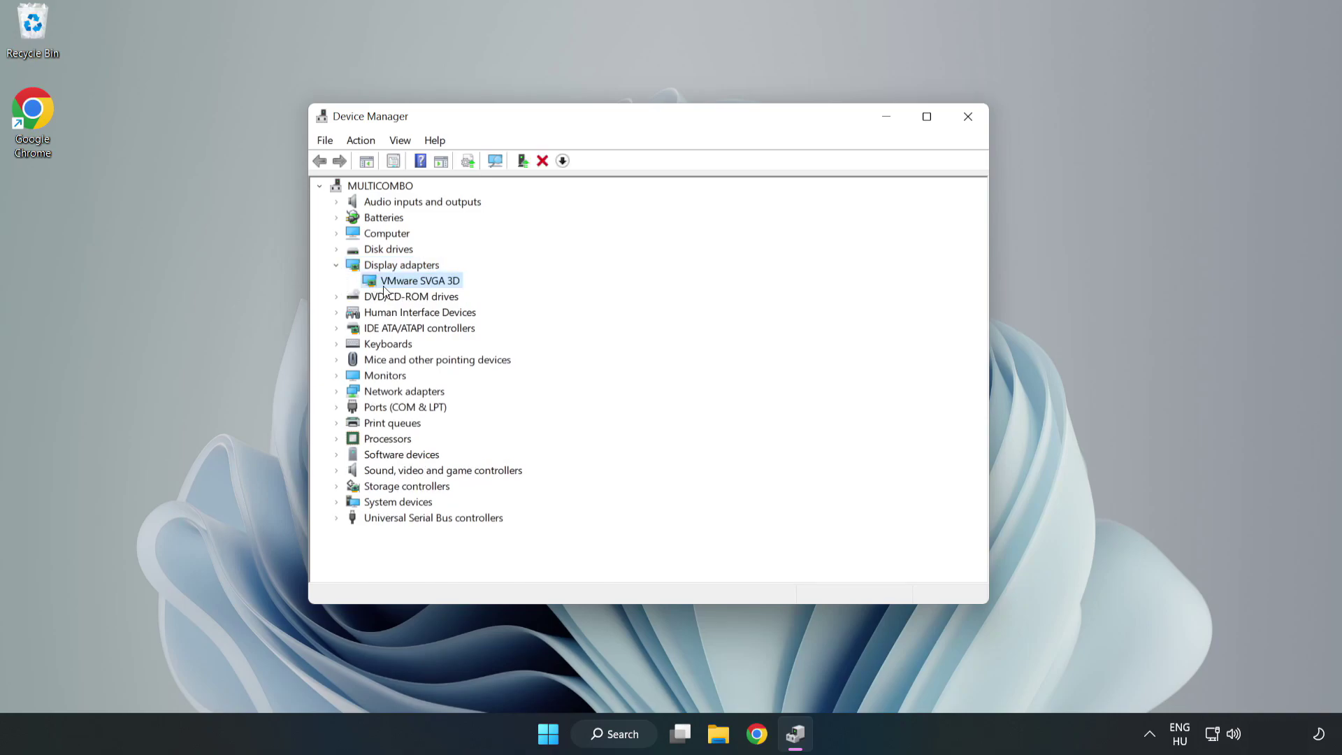
right_click(419, 283)
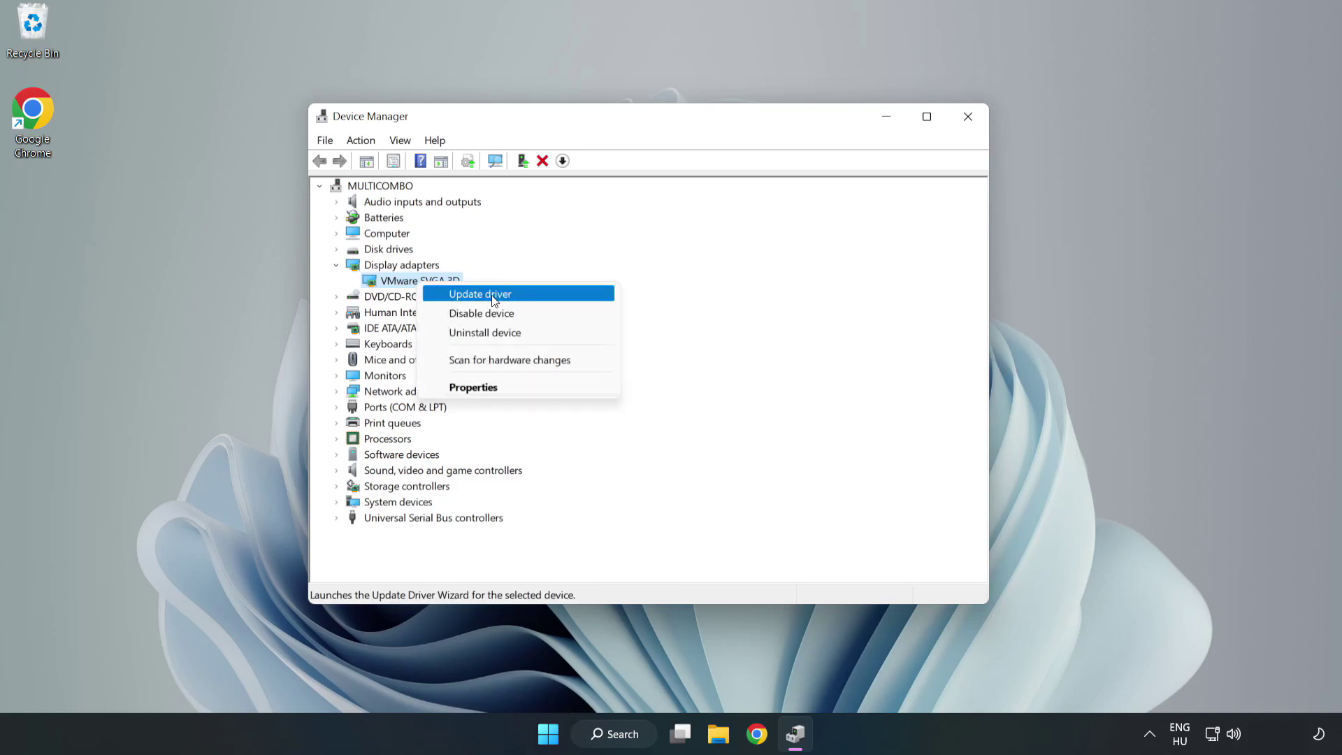
Update the adapter's driver via automatic search, confirm the best driver is installed, and close Device Manager
click(520, 298)
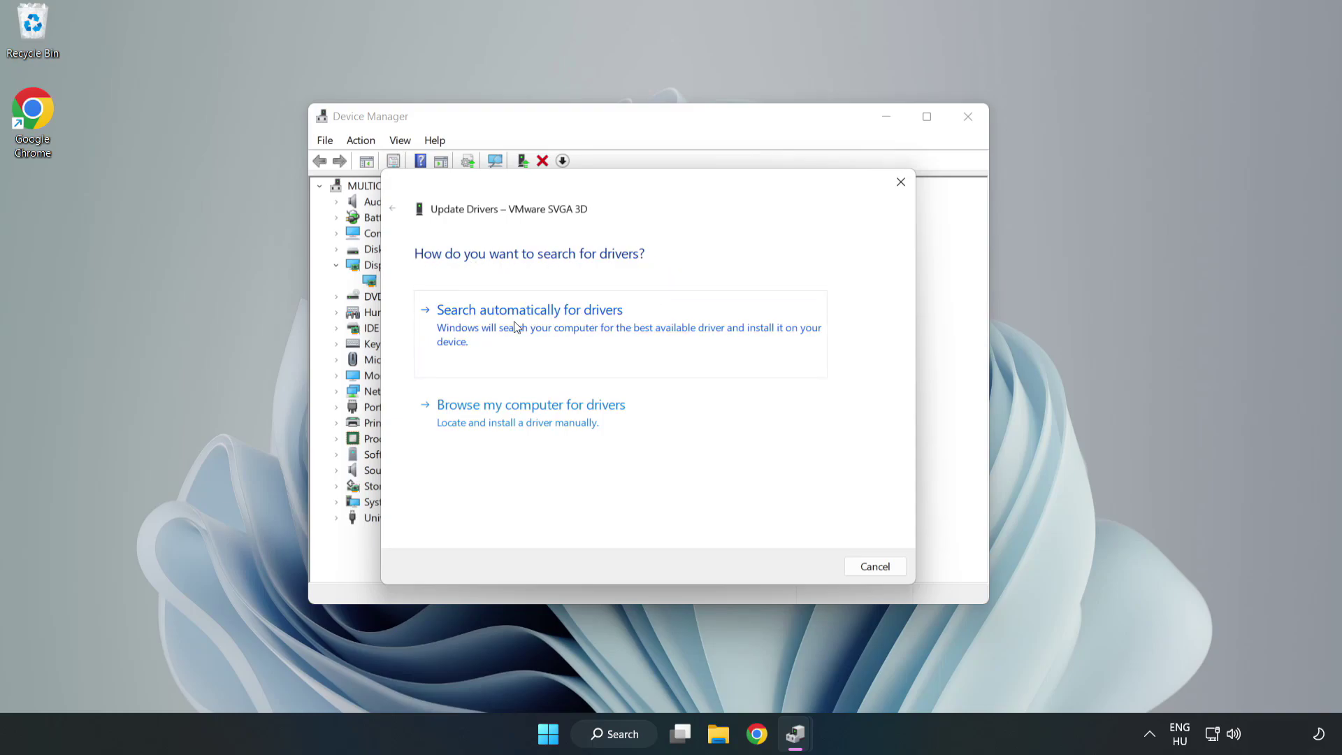
click(533, 327)
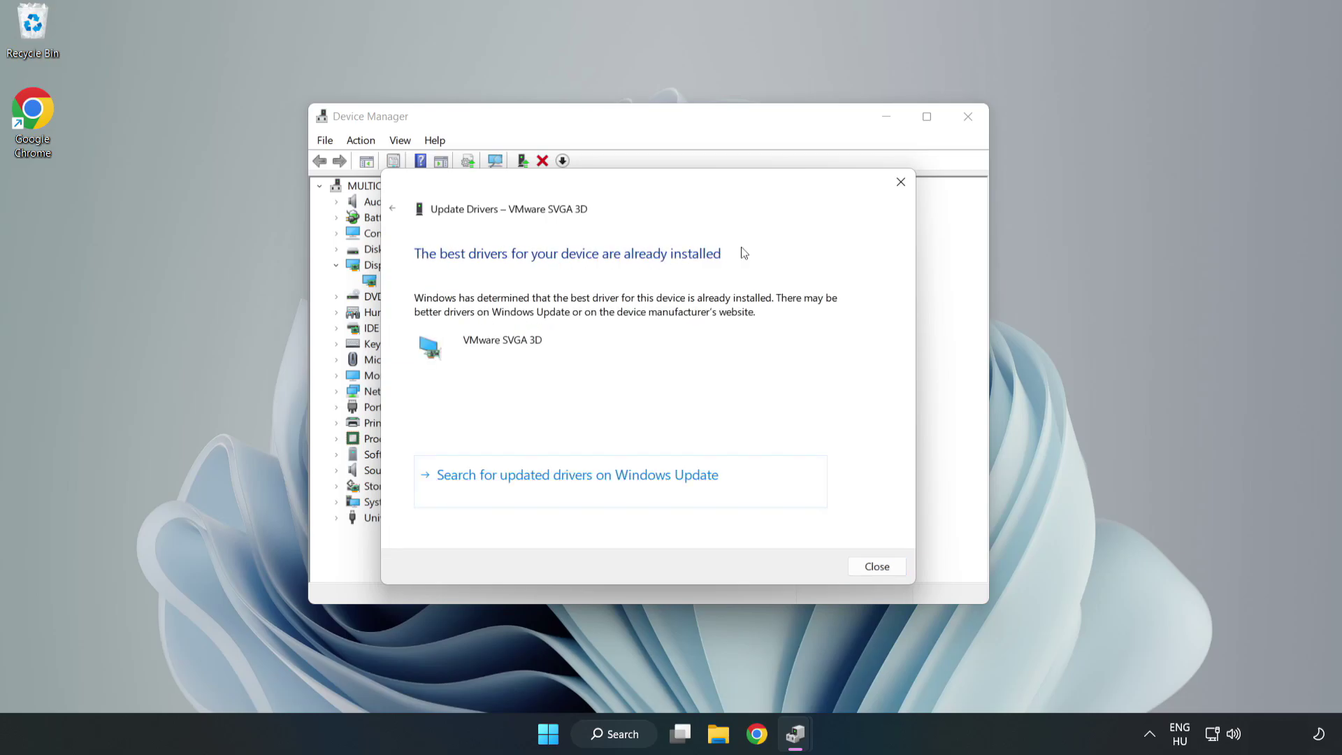
click(877, 567)
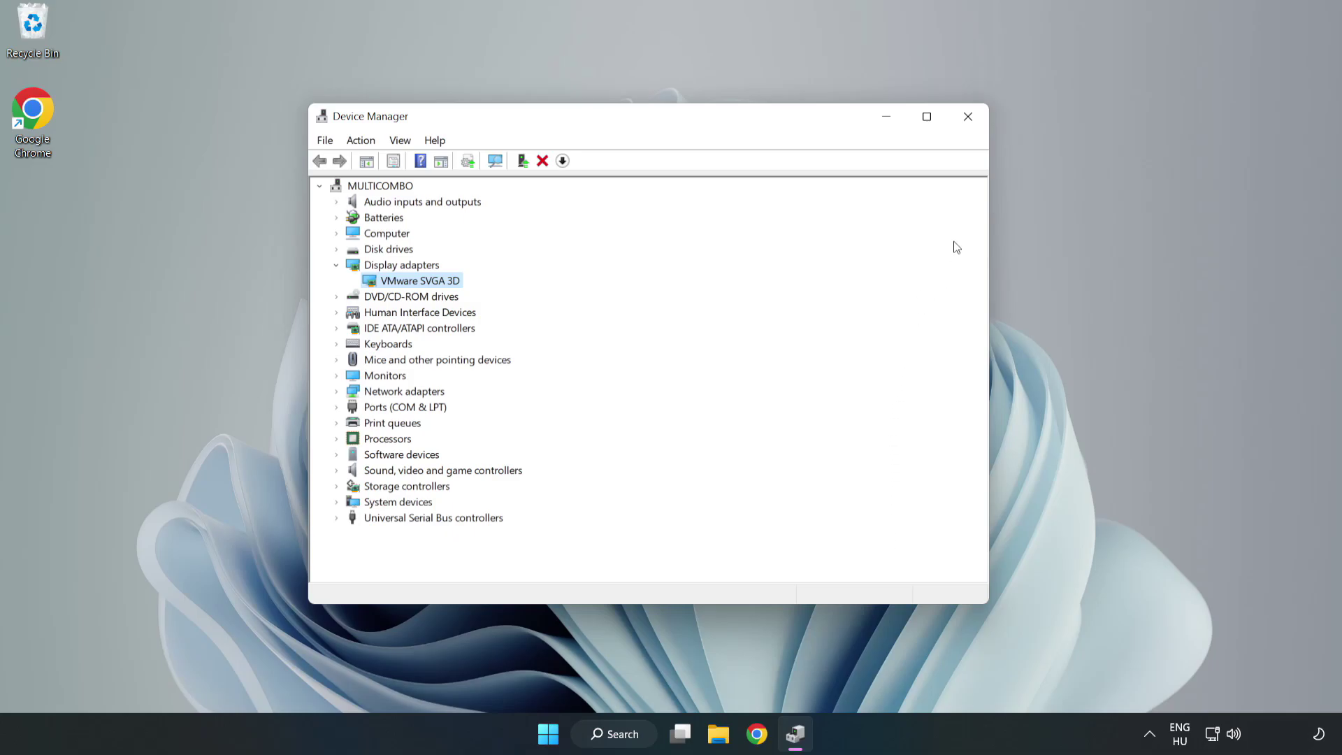
click(967, 117)
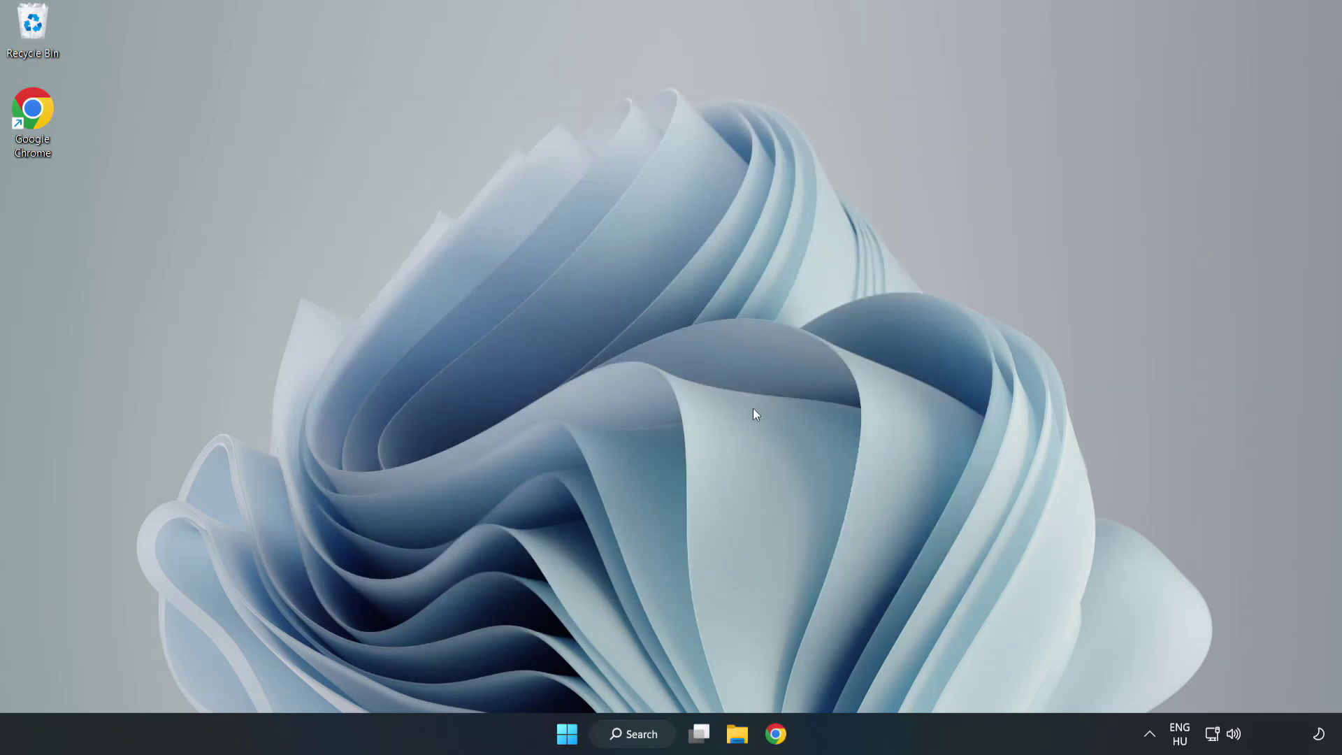
Bring up Windows Search to look for Windows Update settings
click(640, 732)
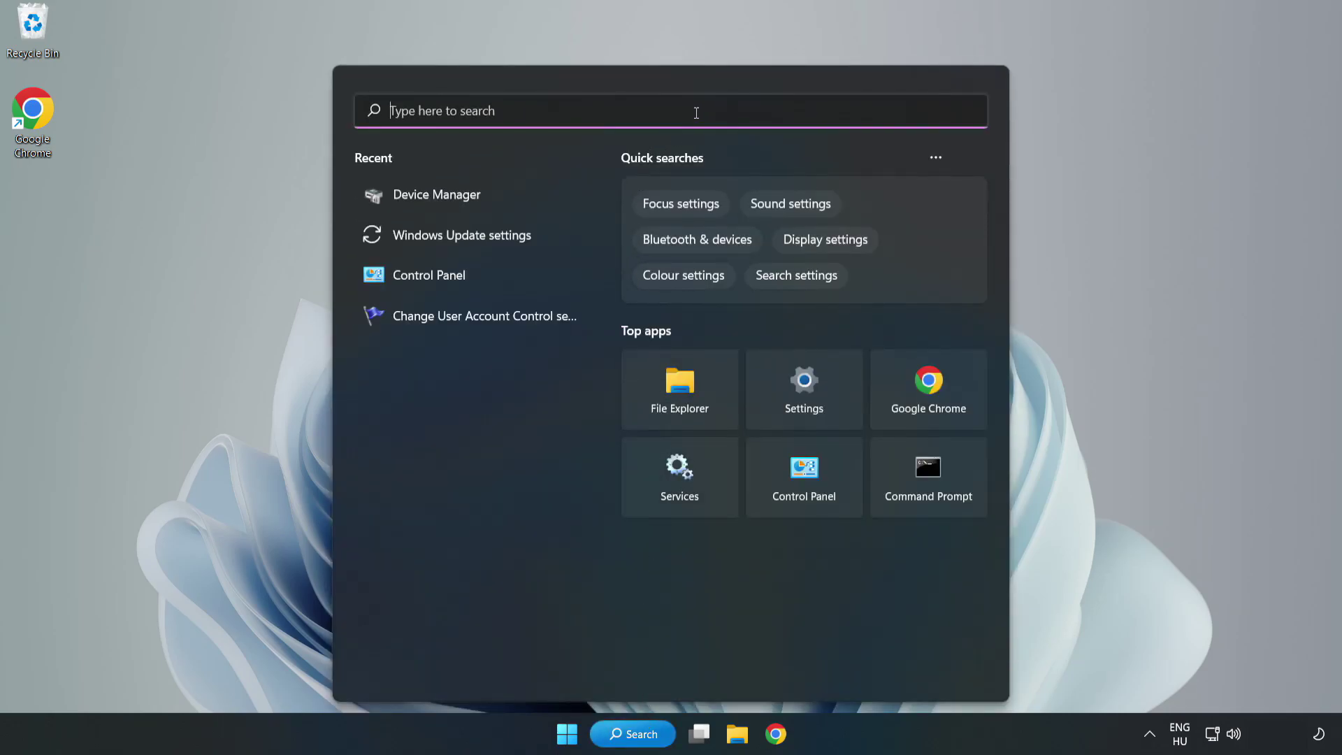
text(updat)
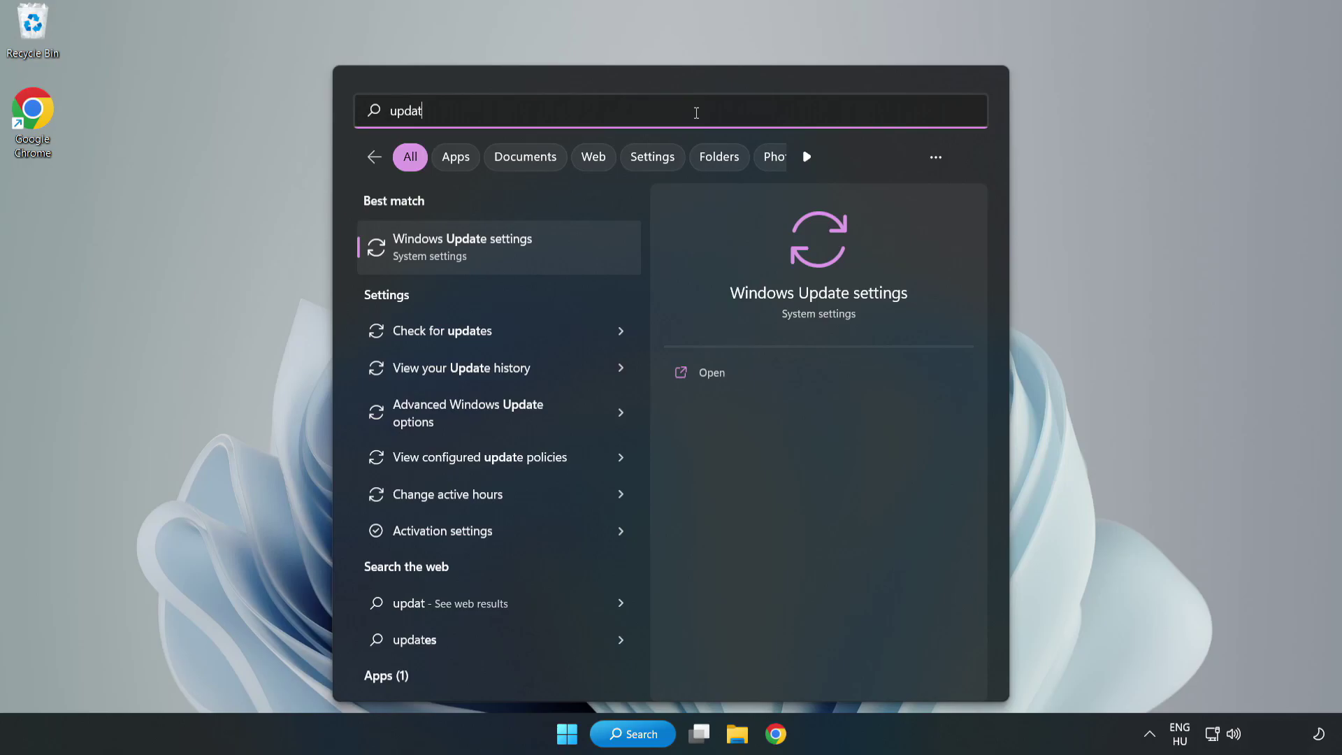
text(es)
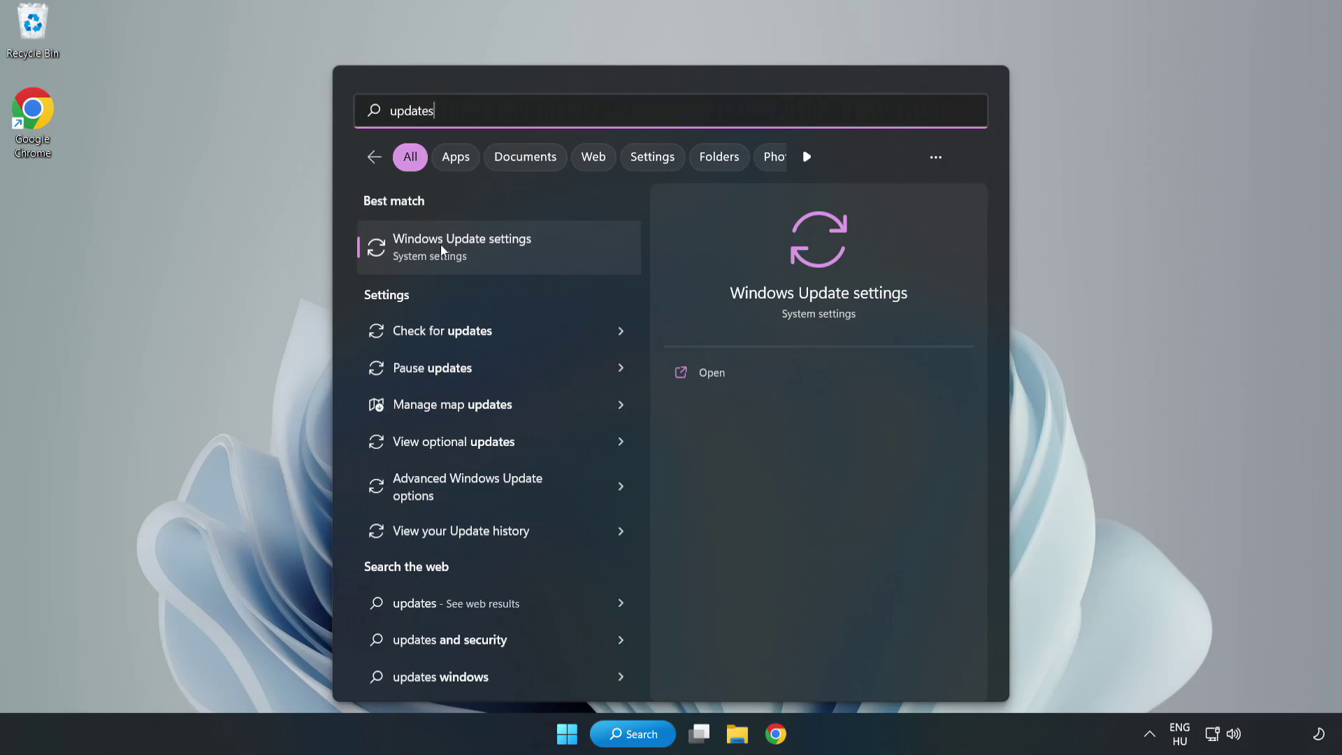
Check for updates in a maximized Windows Update settings window until it reports up to date
click(477, 248)
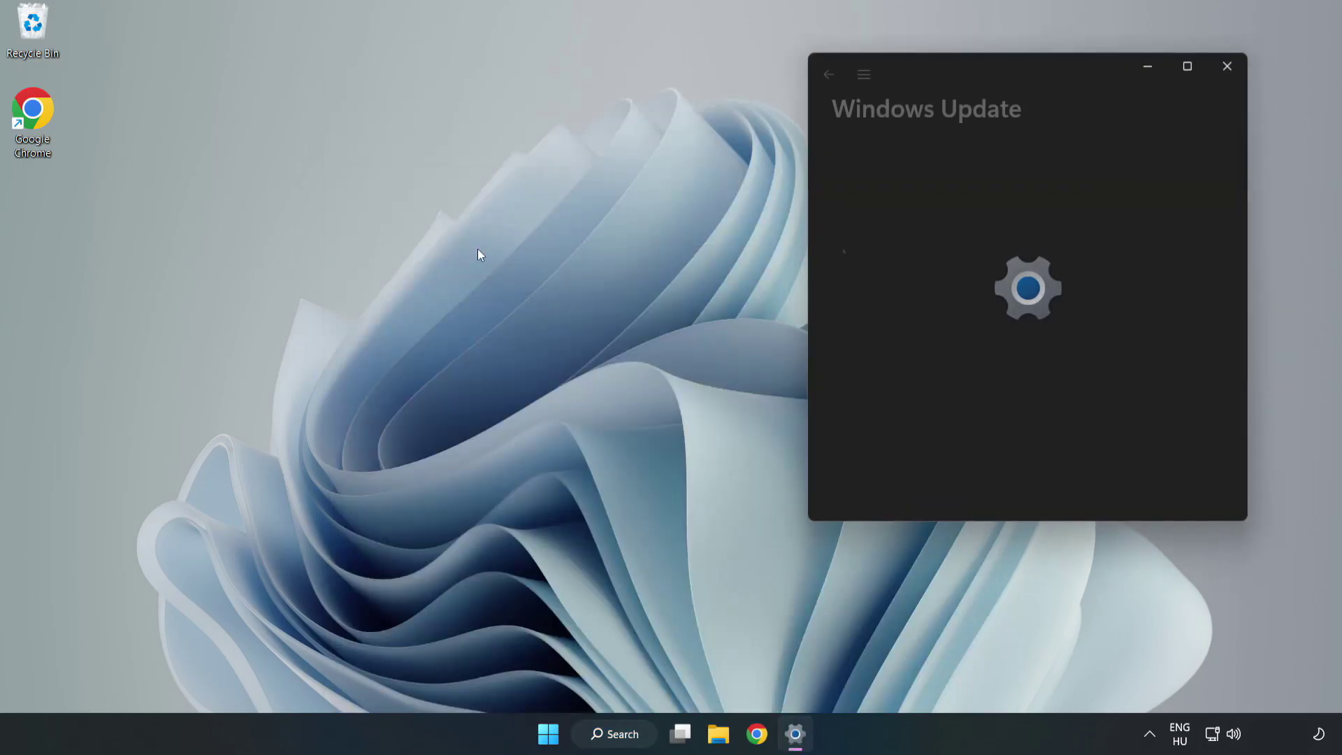
click(1190, 68)
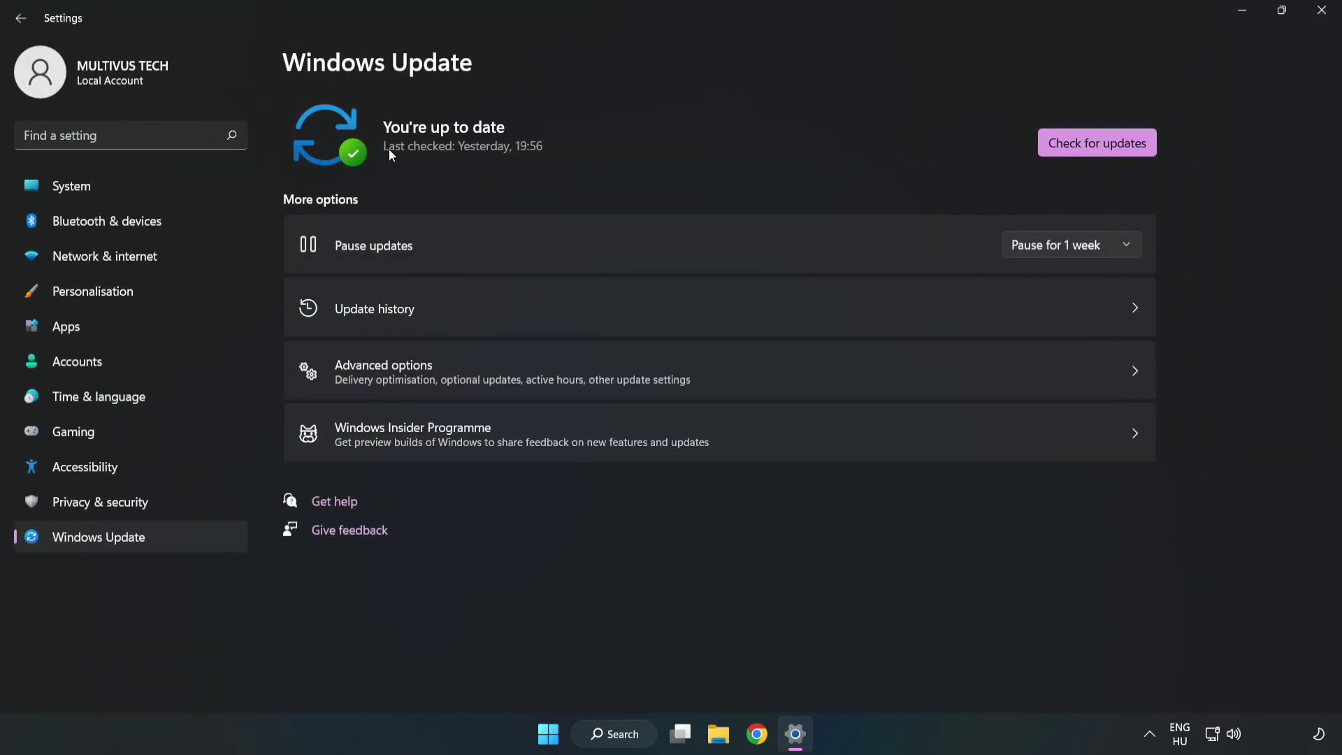
click(1091, 145)
Close Settings and bring up the YOUR NOT WORKING APP shortcut's Properties, centred on screen
click(1321, 9)
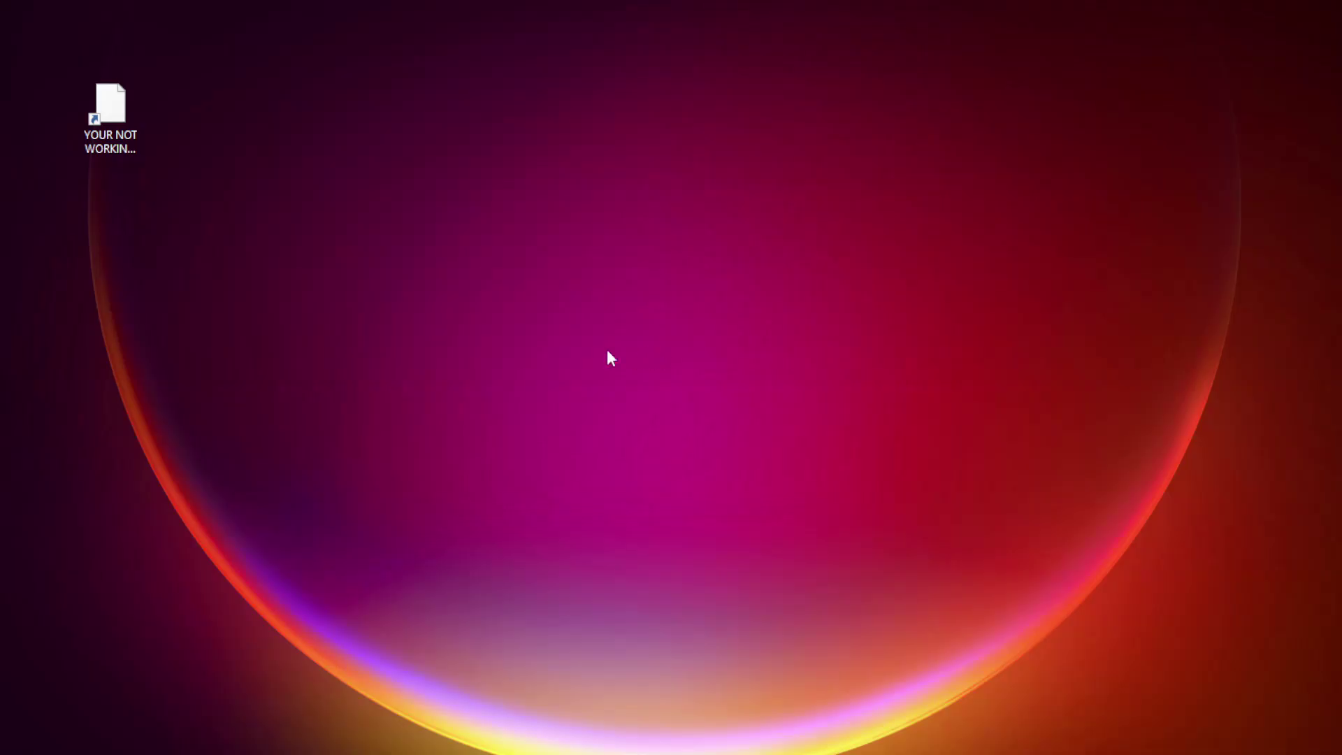
click(99, 152)
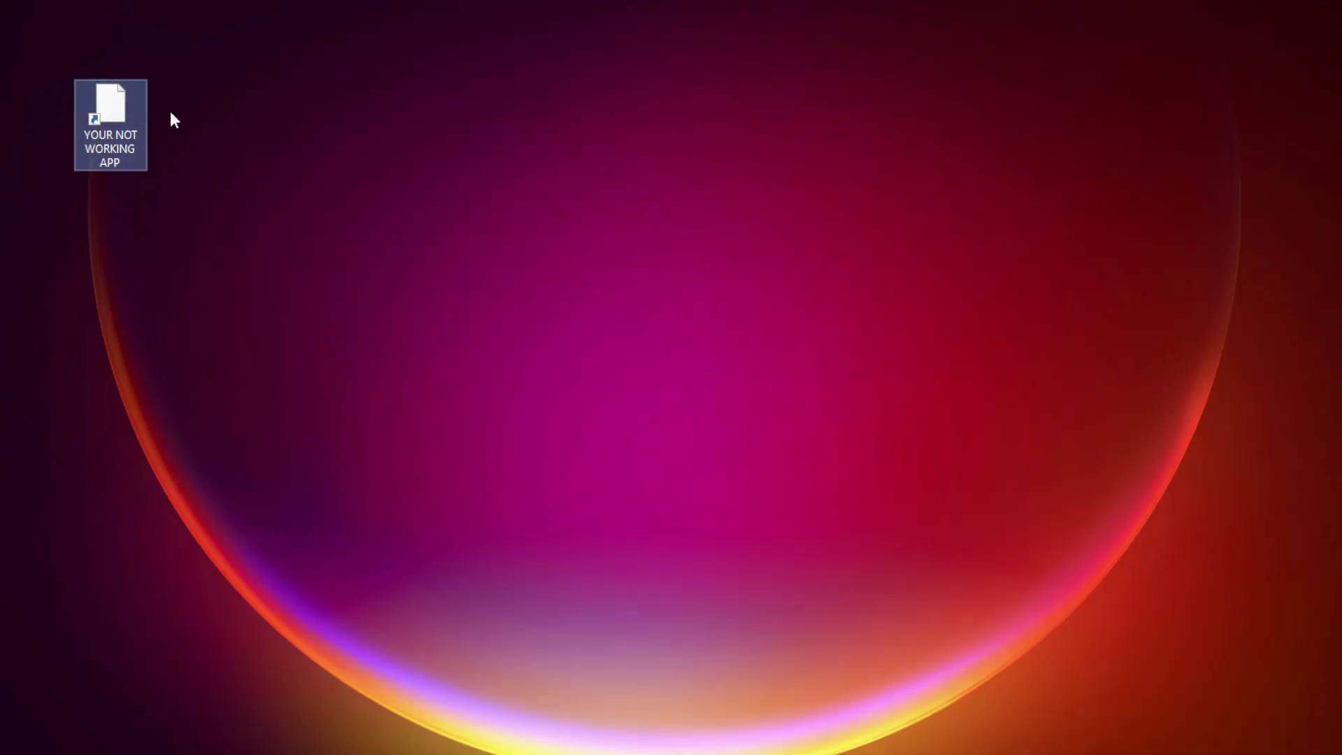
right_click(107, 97)
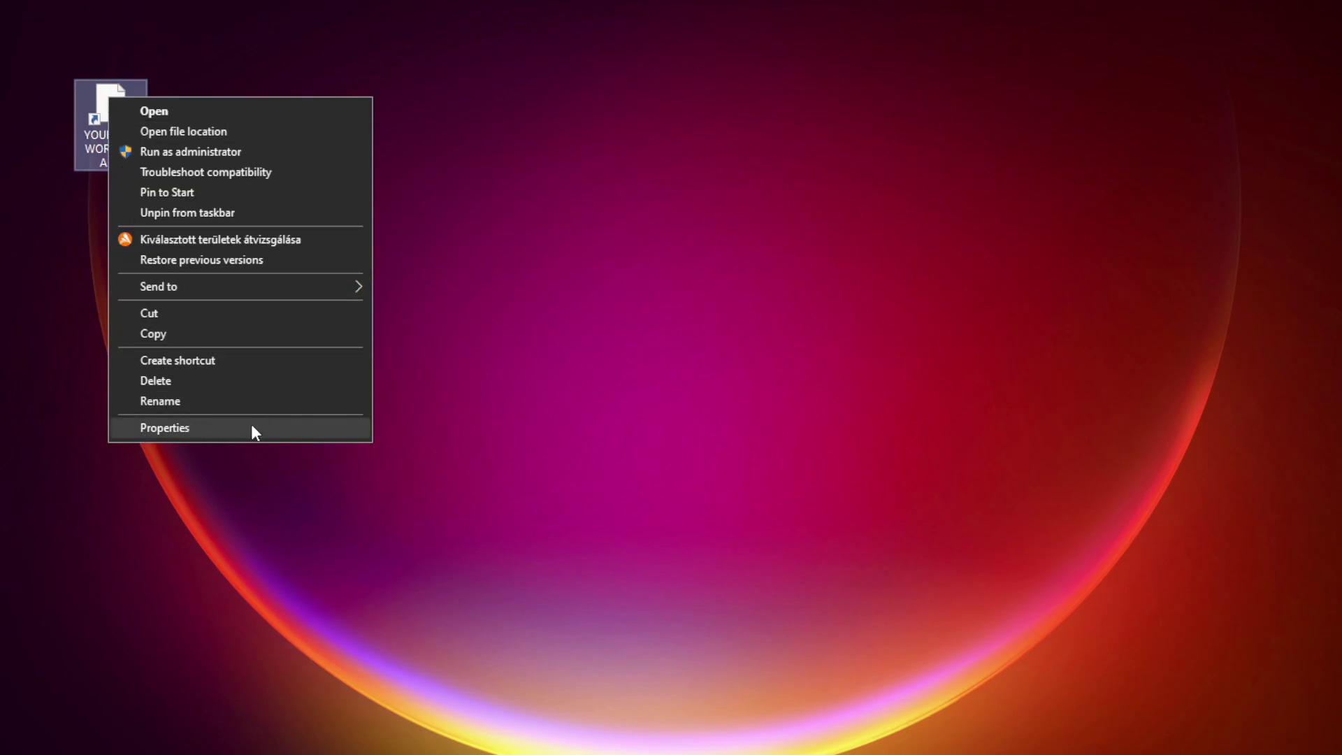
click(269, 427)
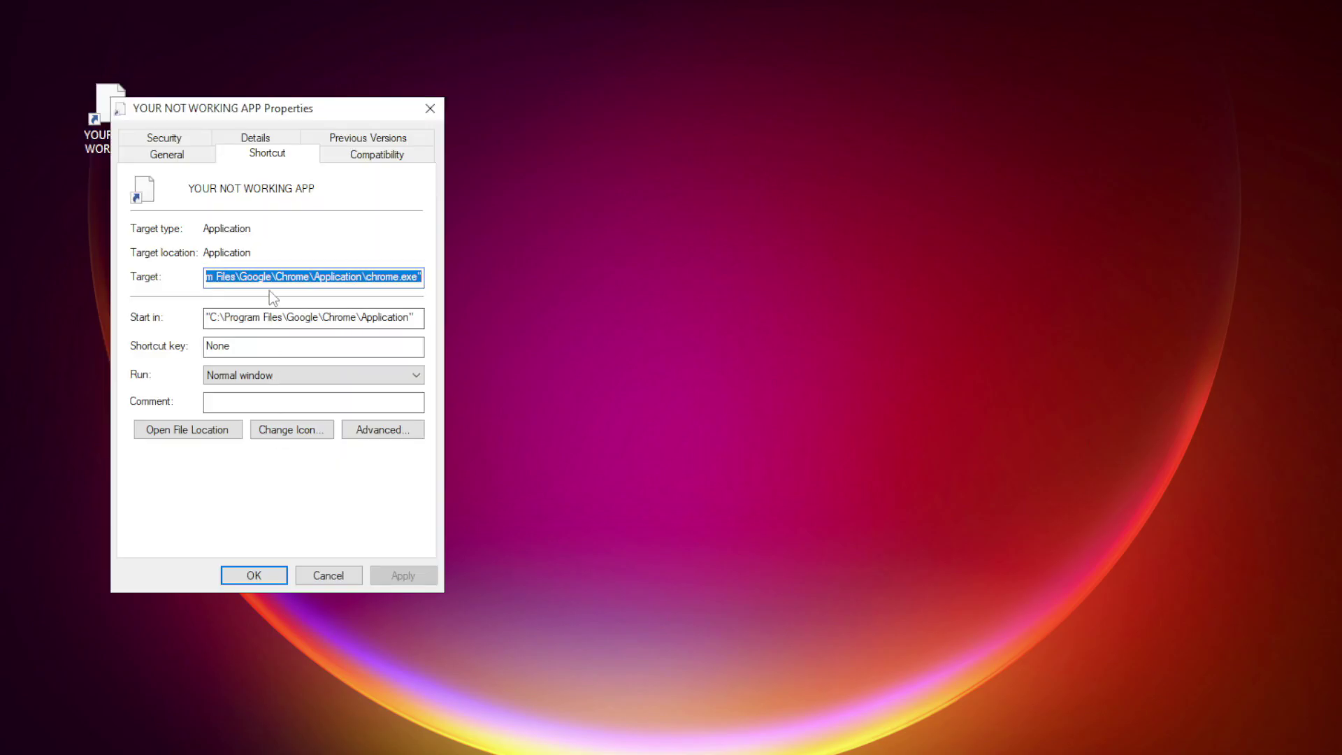
mouse_move(295, 114)
mouse_down()
mouse_move(642, 97)
mouse_move(676, 149)
mouse_up()
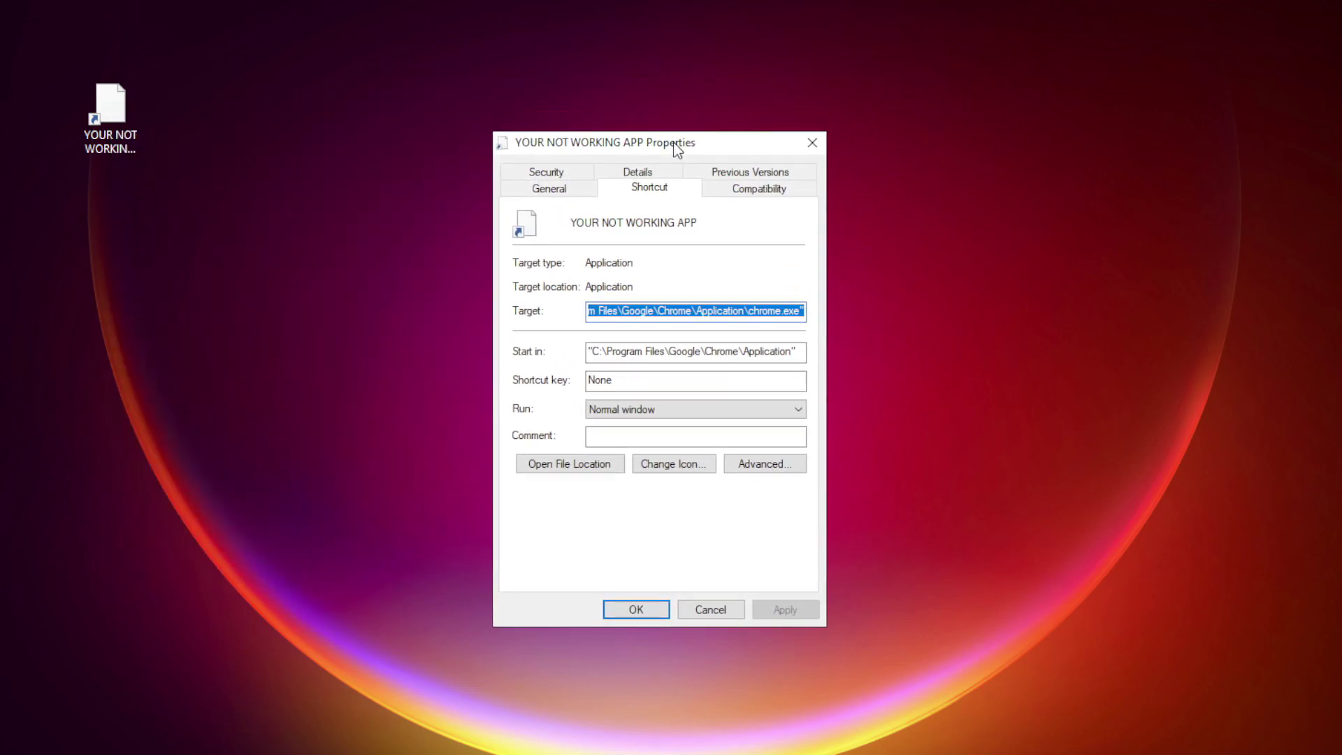
Set the shortcut to Windows 8 compatibility mode with fullscreen optimizations disabled, then apply and confirm
click(788, 199)
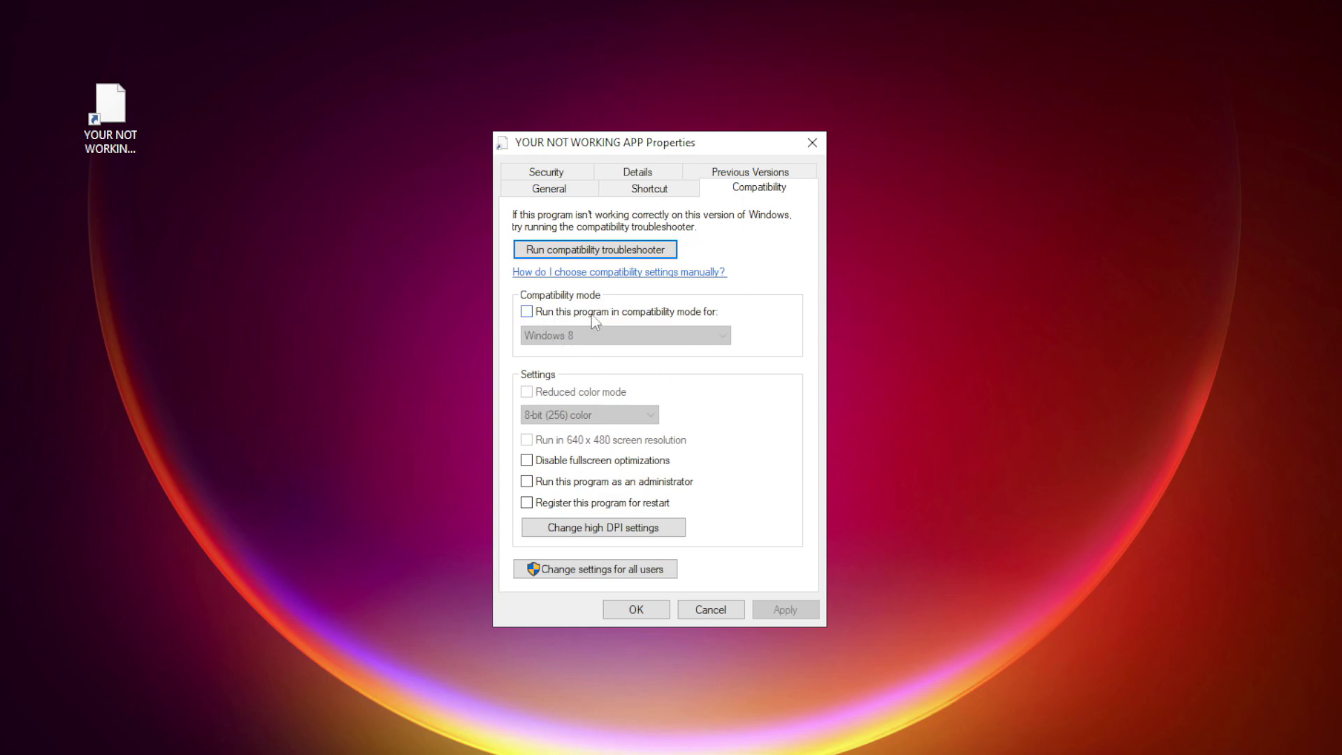
click(545, 312)
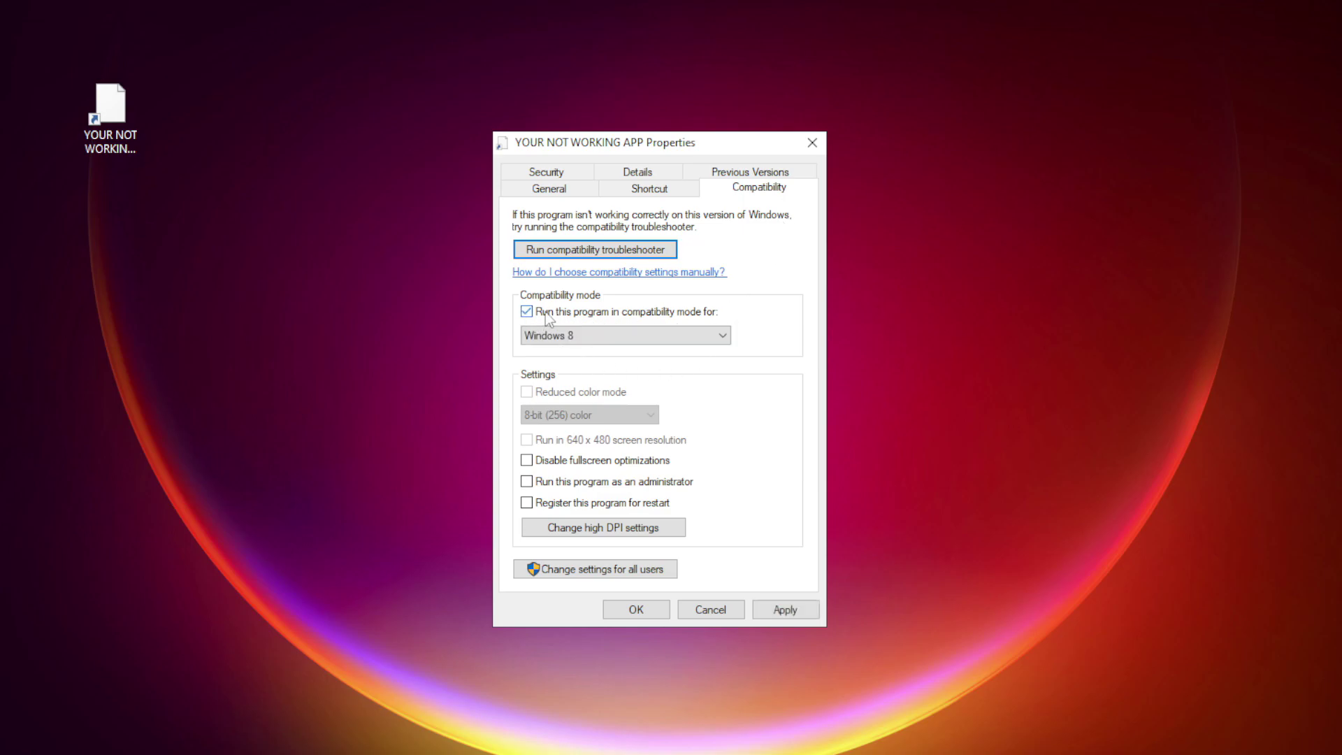
click(567, 335)
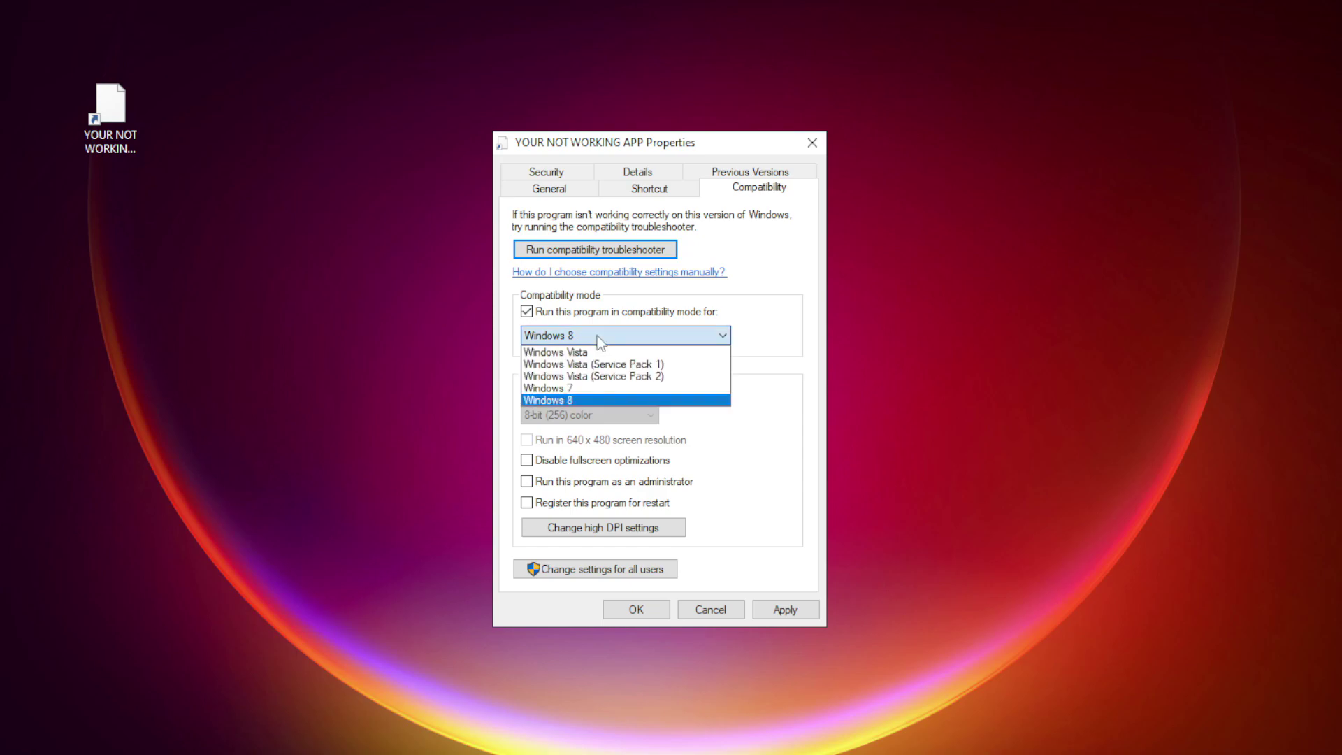
click(586, 396)
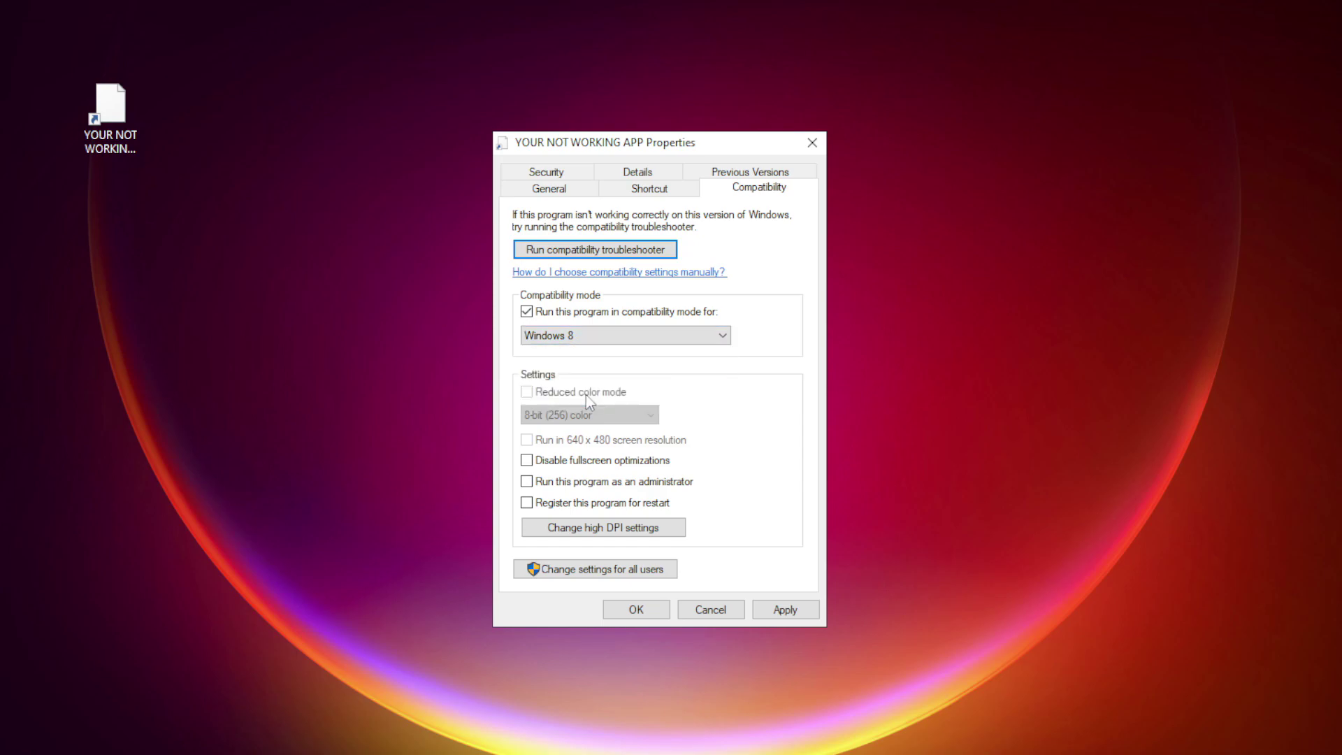
click(587, 465)
click(794, 617)
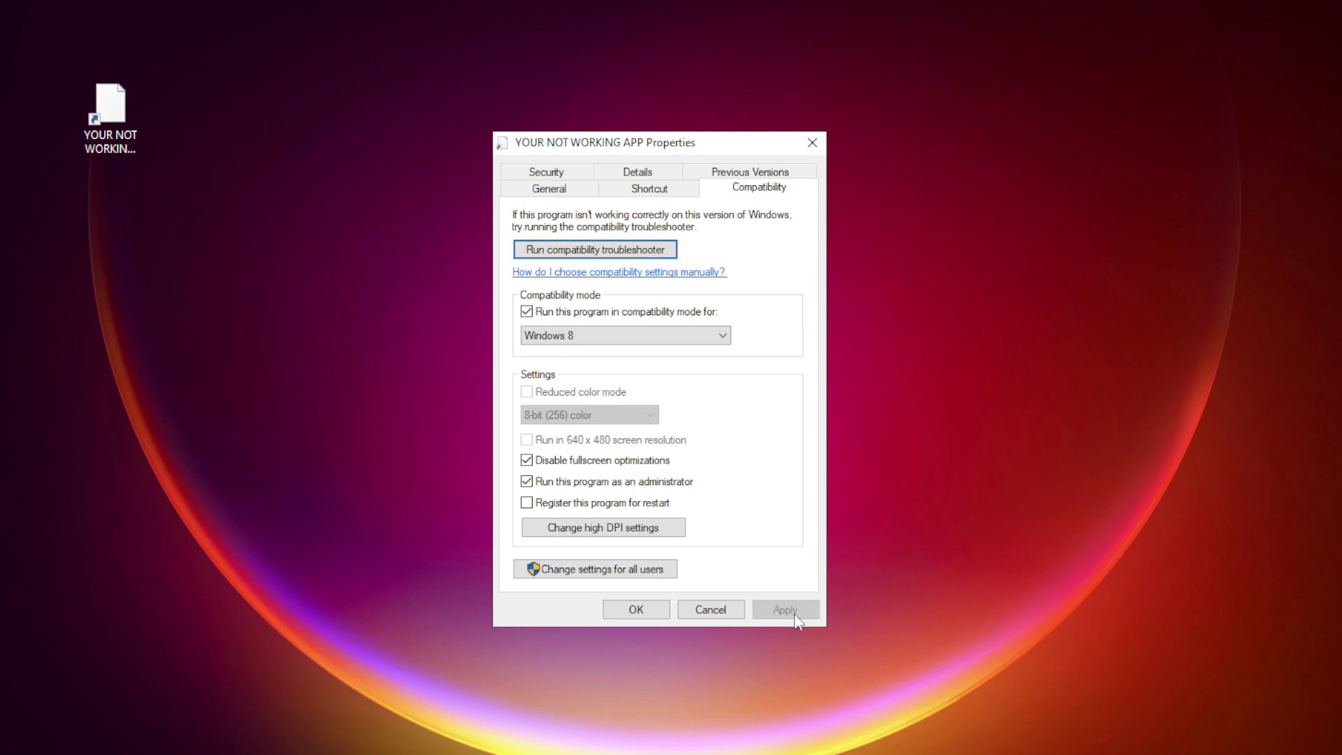
click(639, 613)
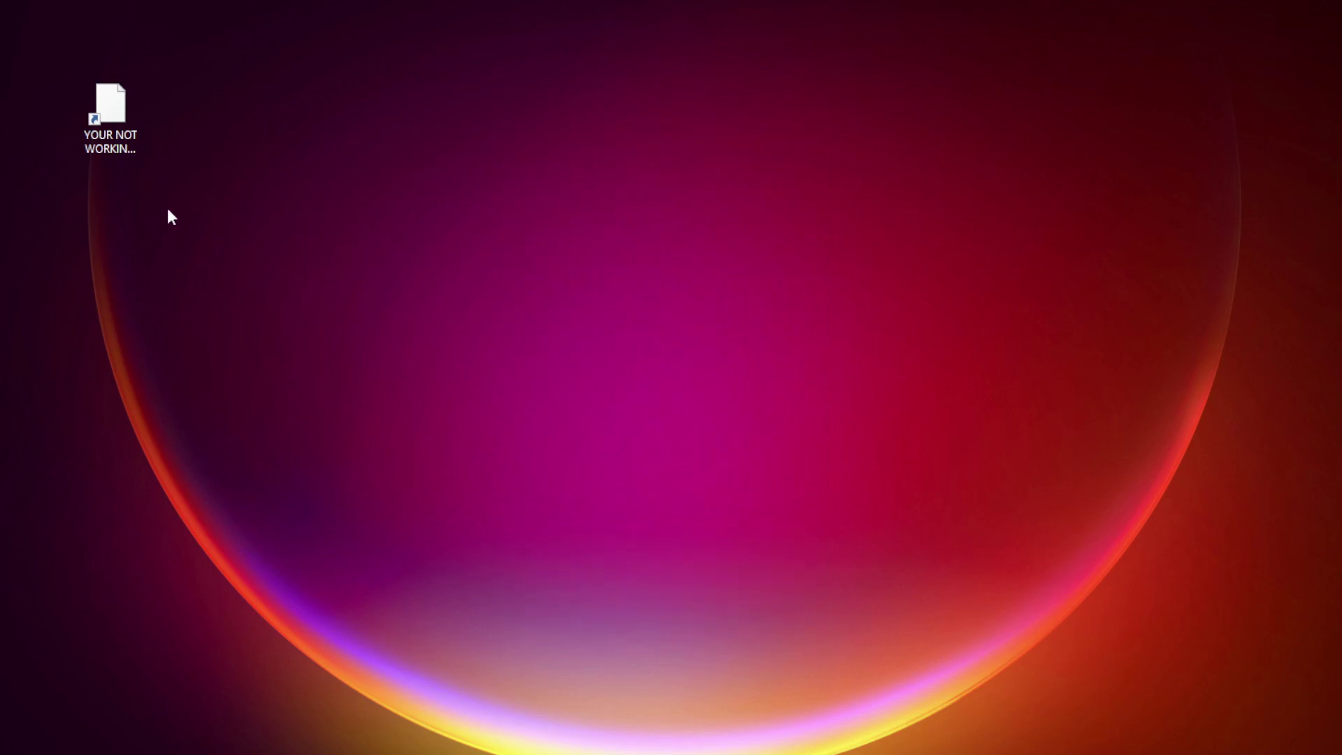
Launch Task Manager from the Start button's quick menu and show the Startup apps list
click(104, 122)
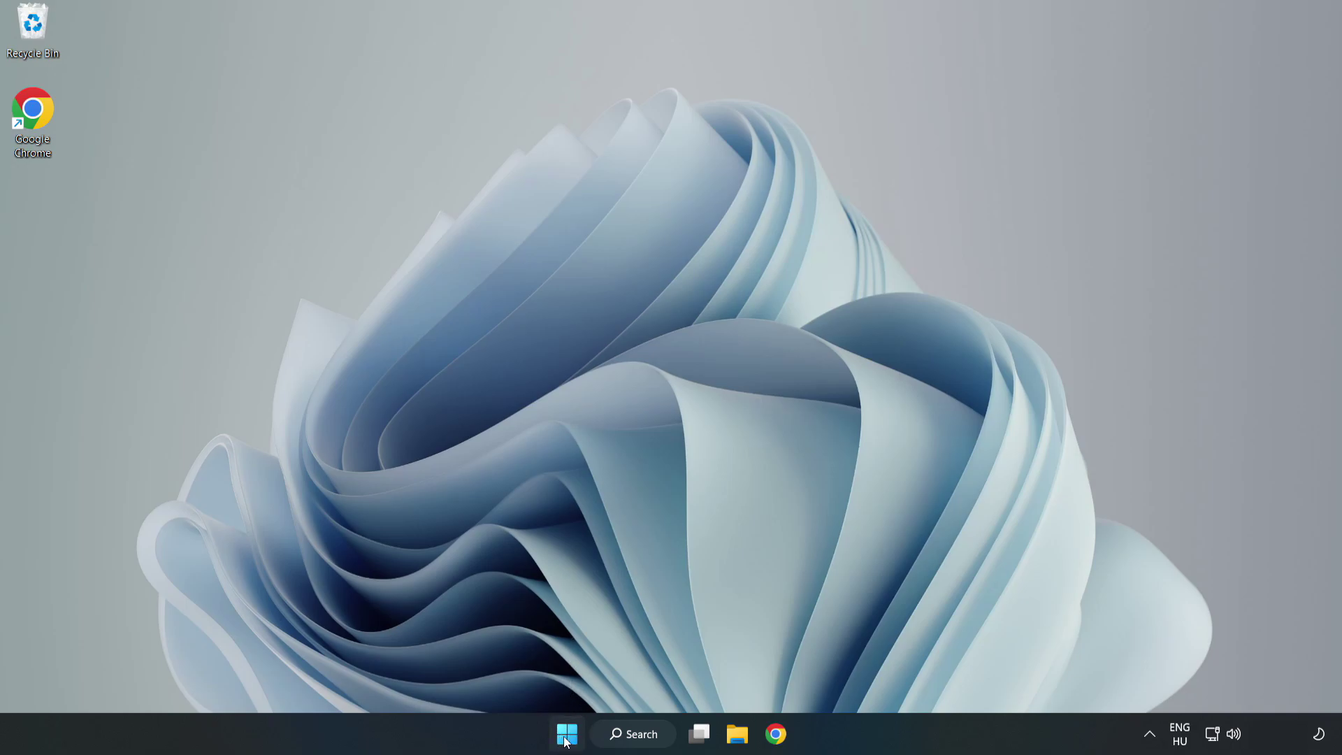
right_click(568, 740)
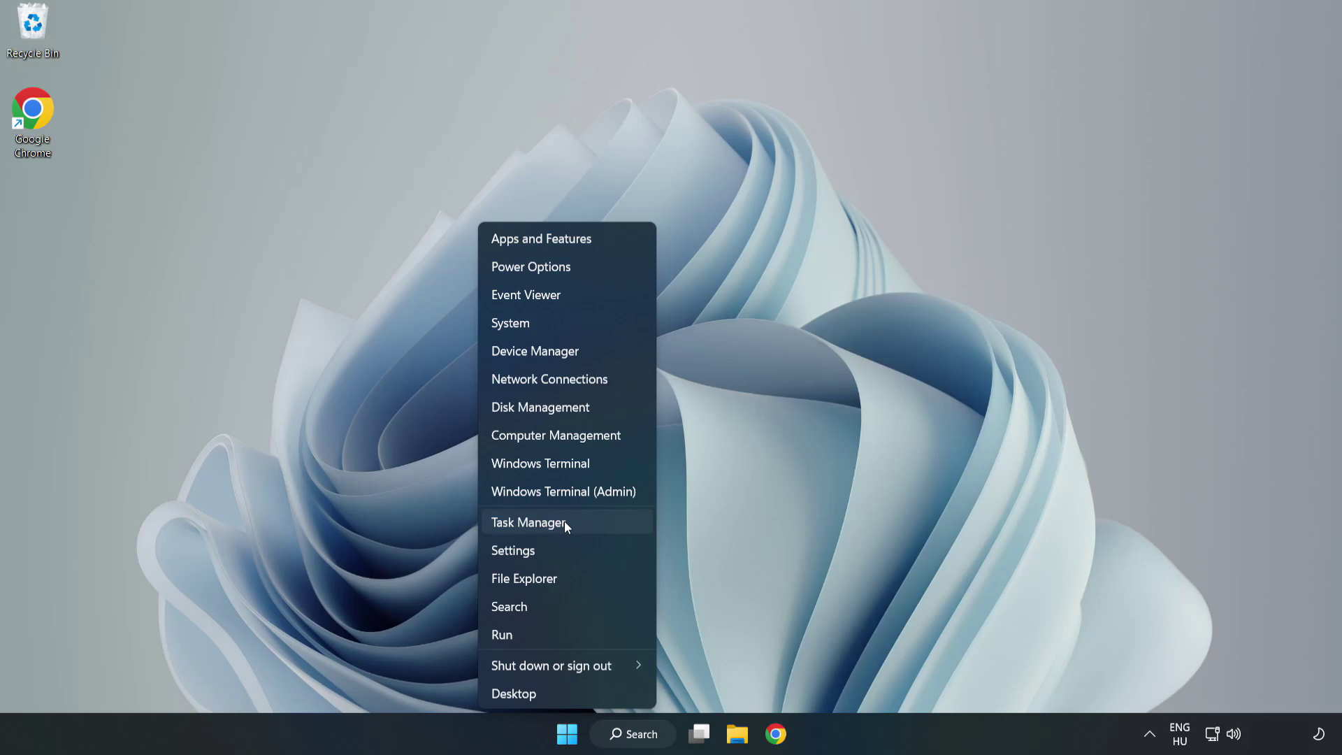
click(565, 521)
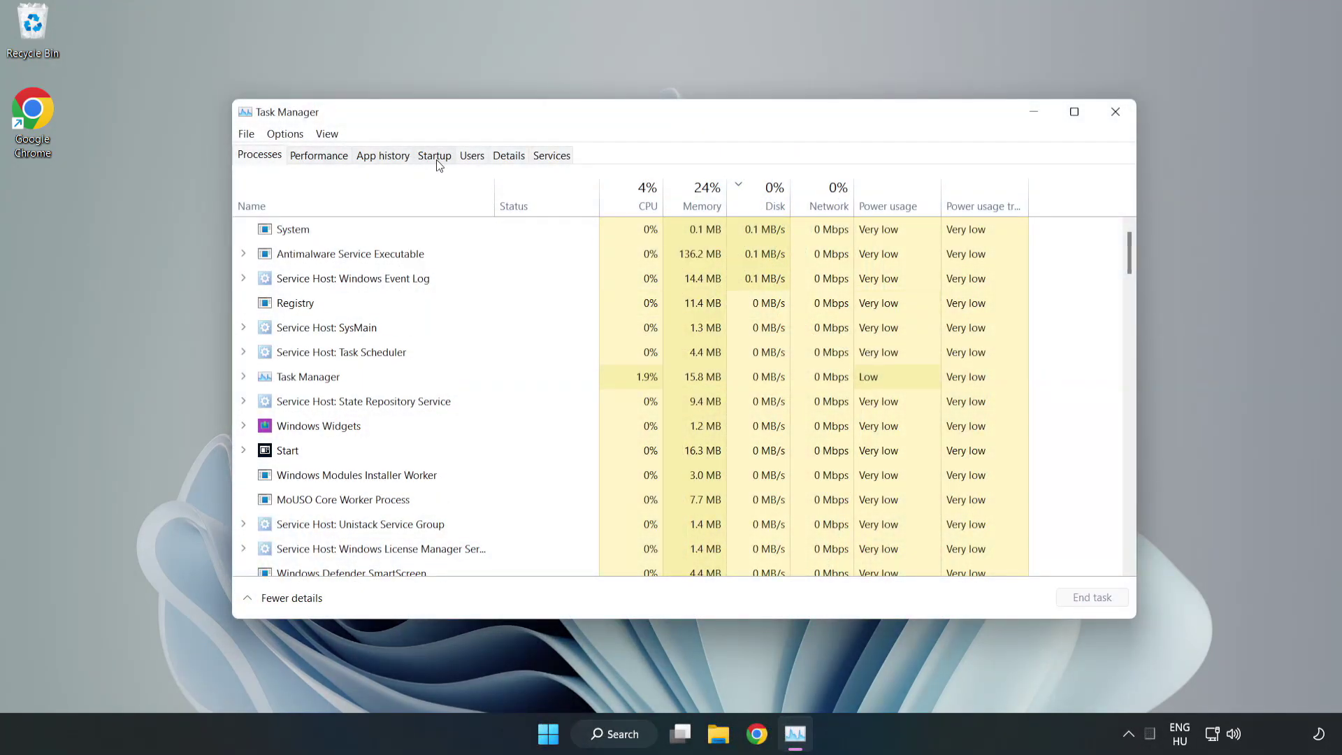
click(436, 159)
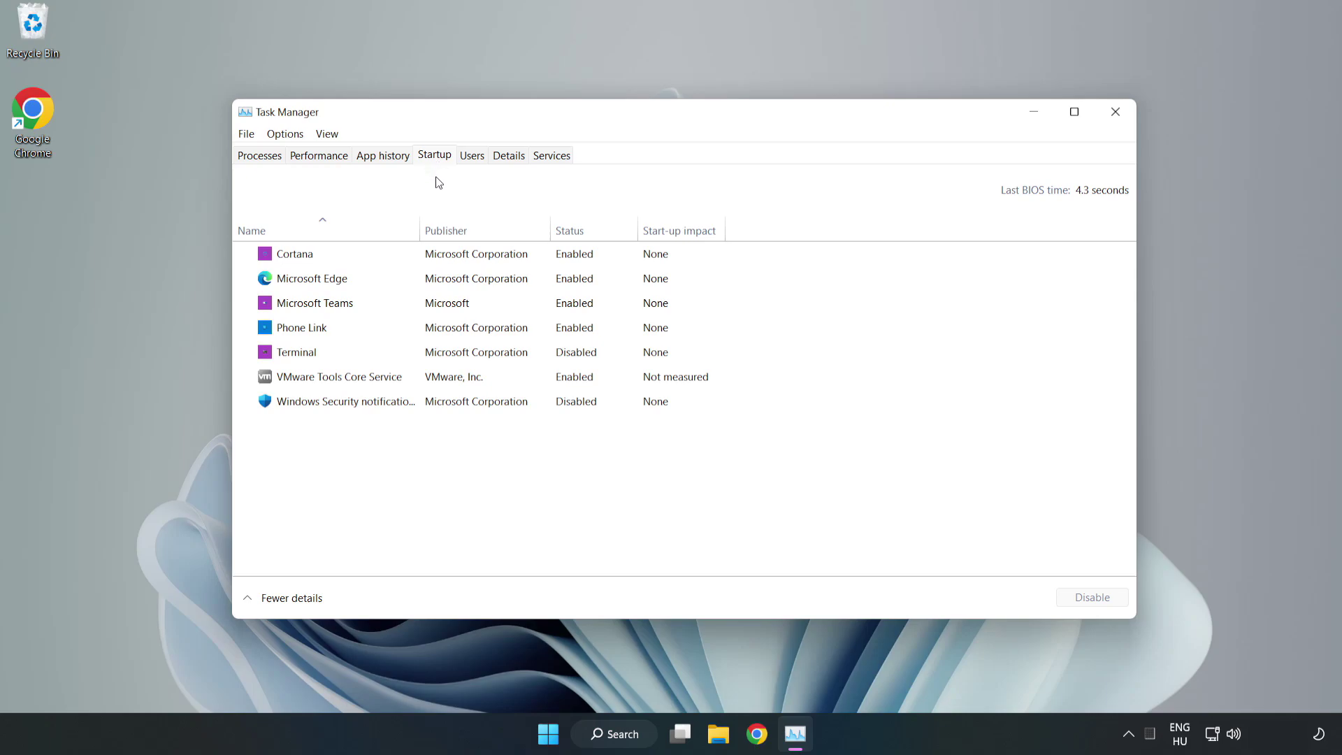
Disable Cortana, Microsoft Edge, Microsoft Teams and Phone Link from launching at startup
click(463, 262)
click(1090, 597)
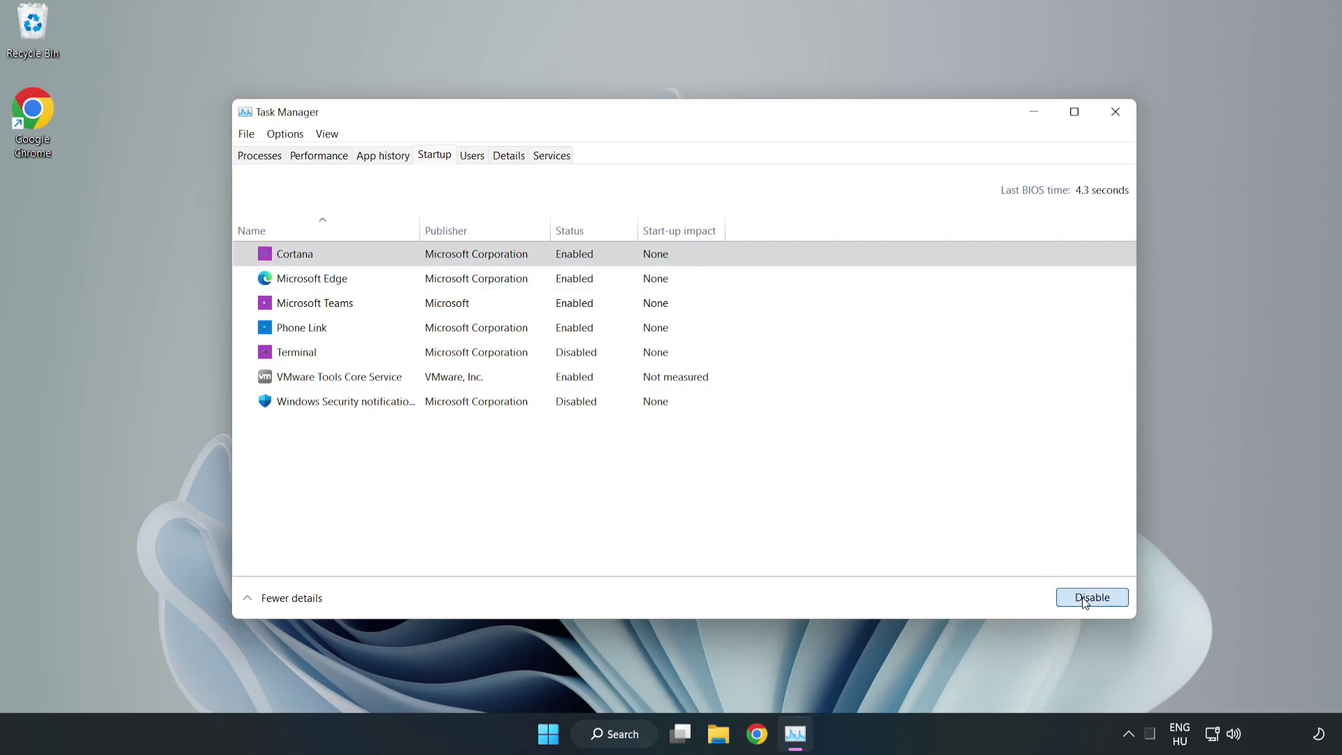
click(579, 276)
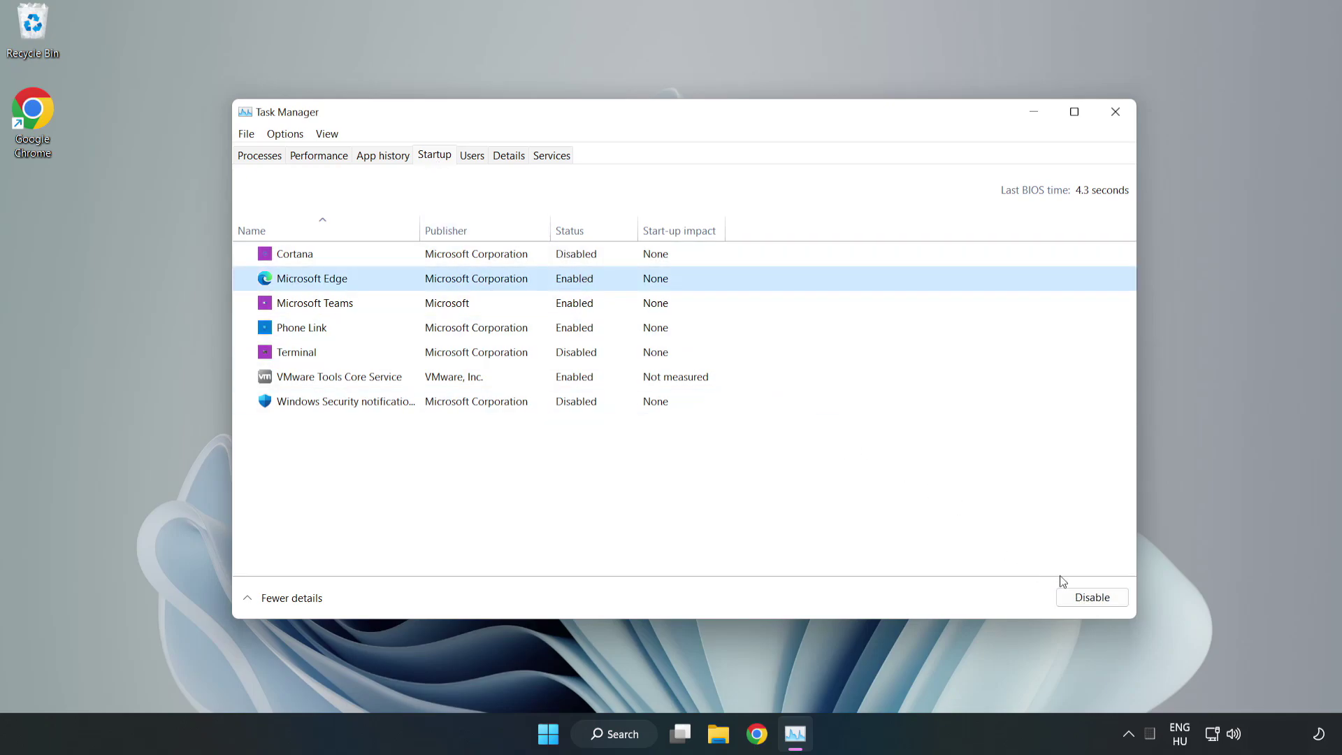
click(1091, 597)
click(471, 306)
click(1091, 597)
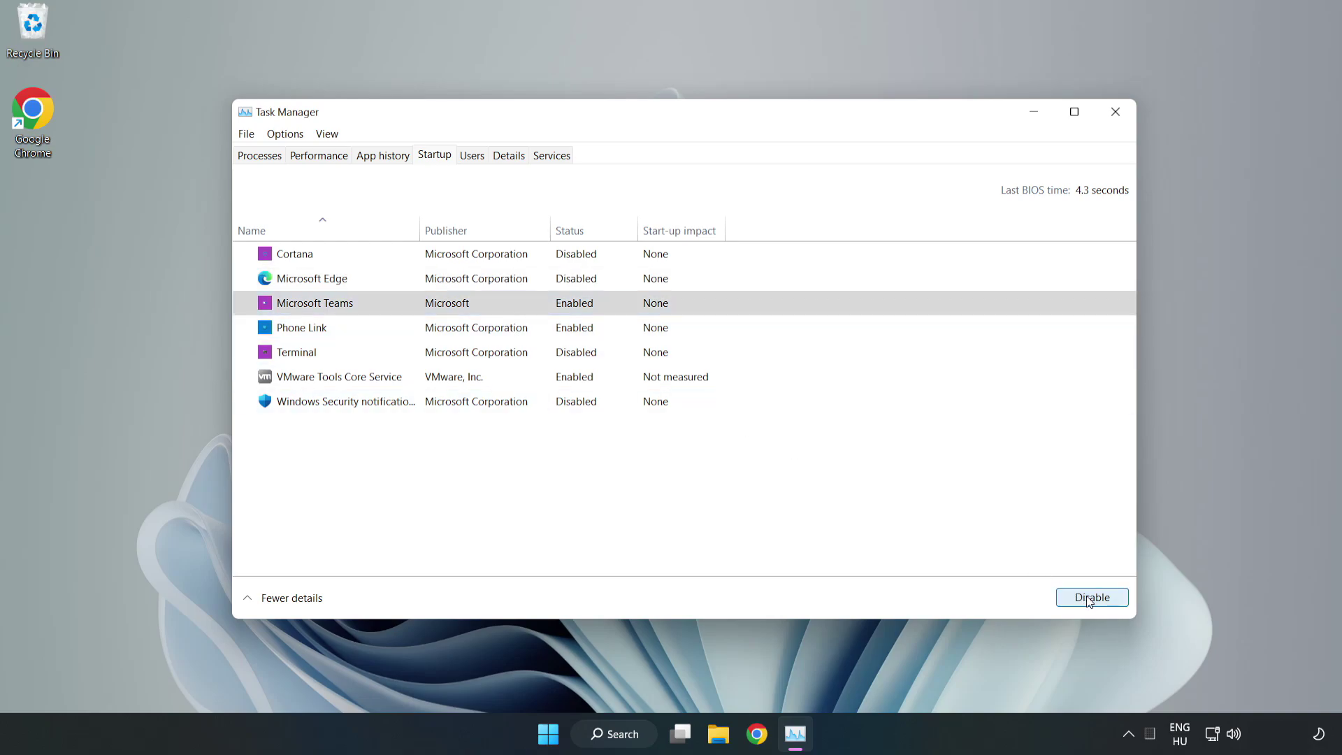
click(448, 334)
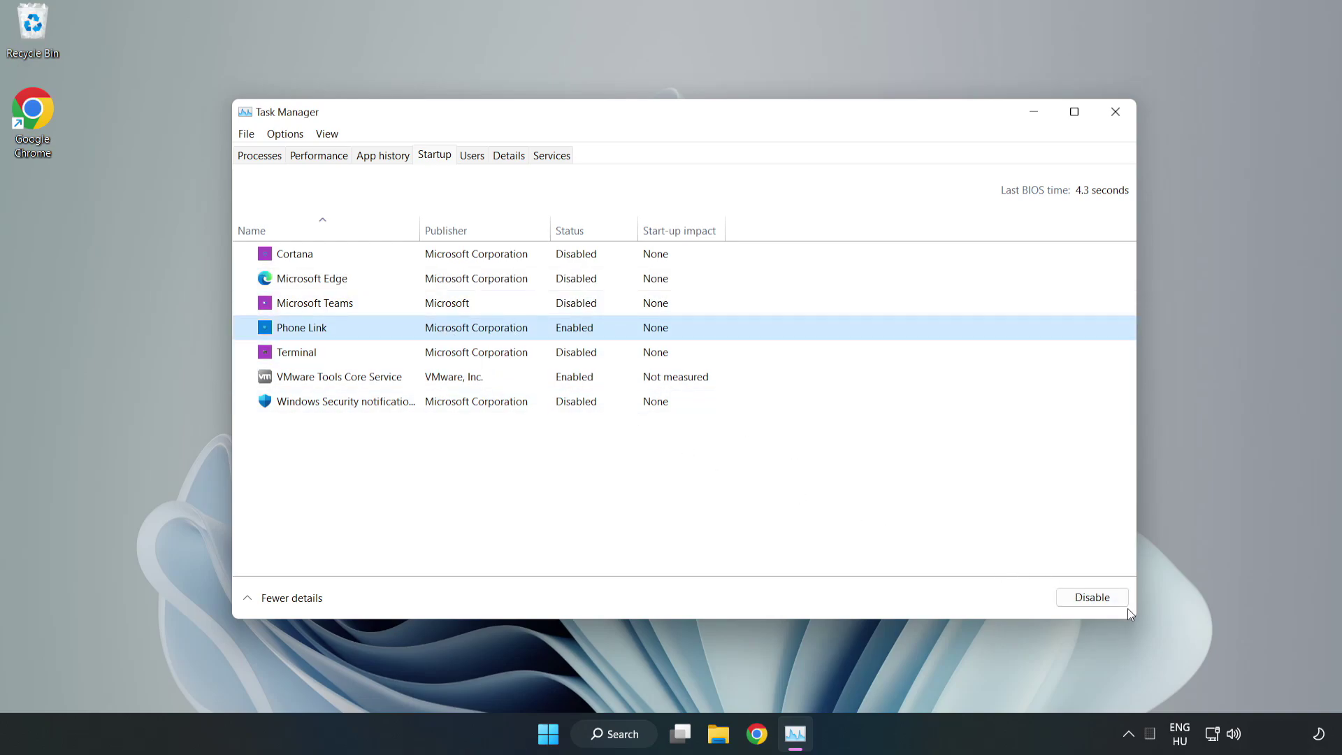
click(1092, 596)
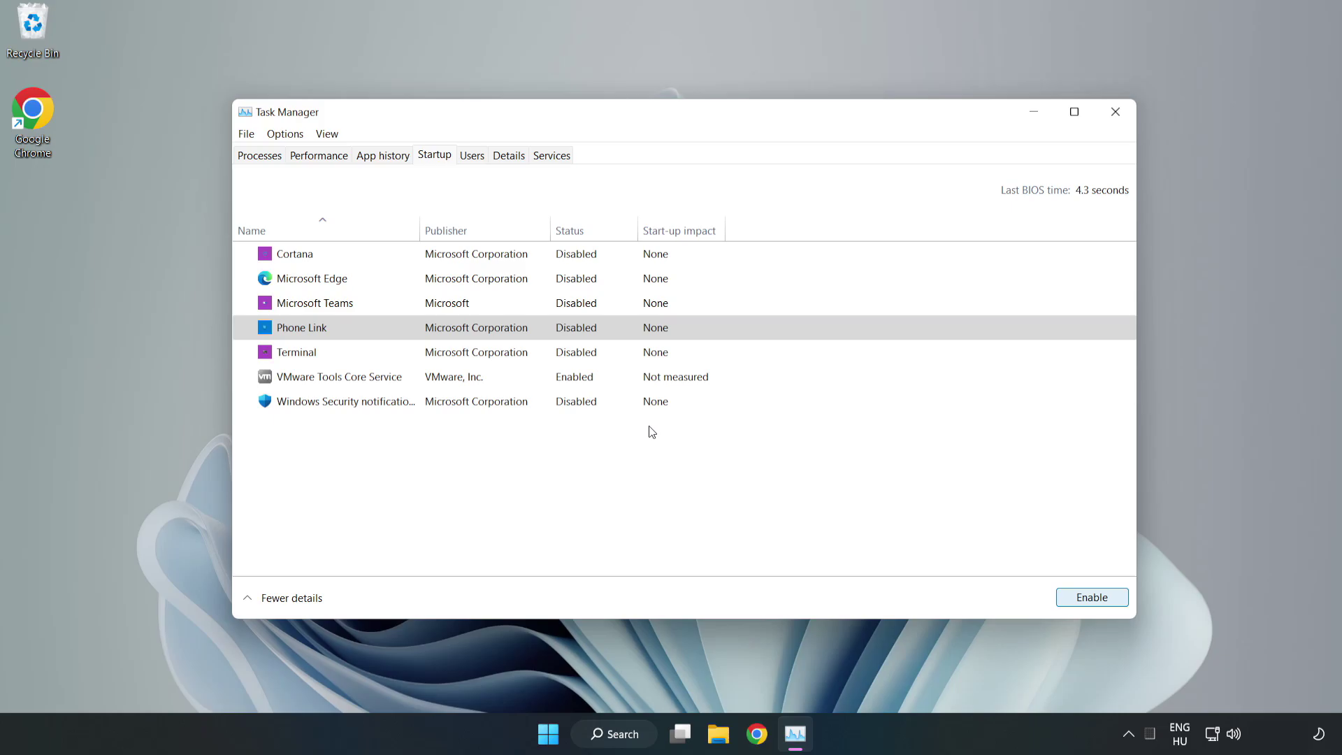
Close Task Manager and launch Command Prompt as administrator from a Windows Search for cmd
click(1116, 112)
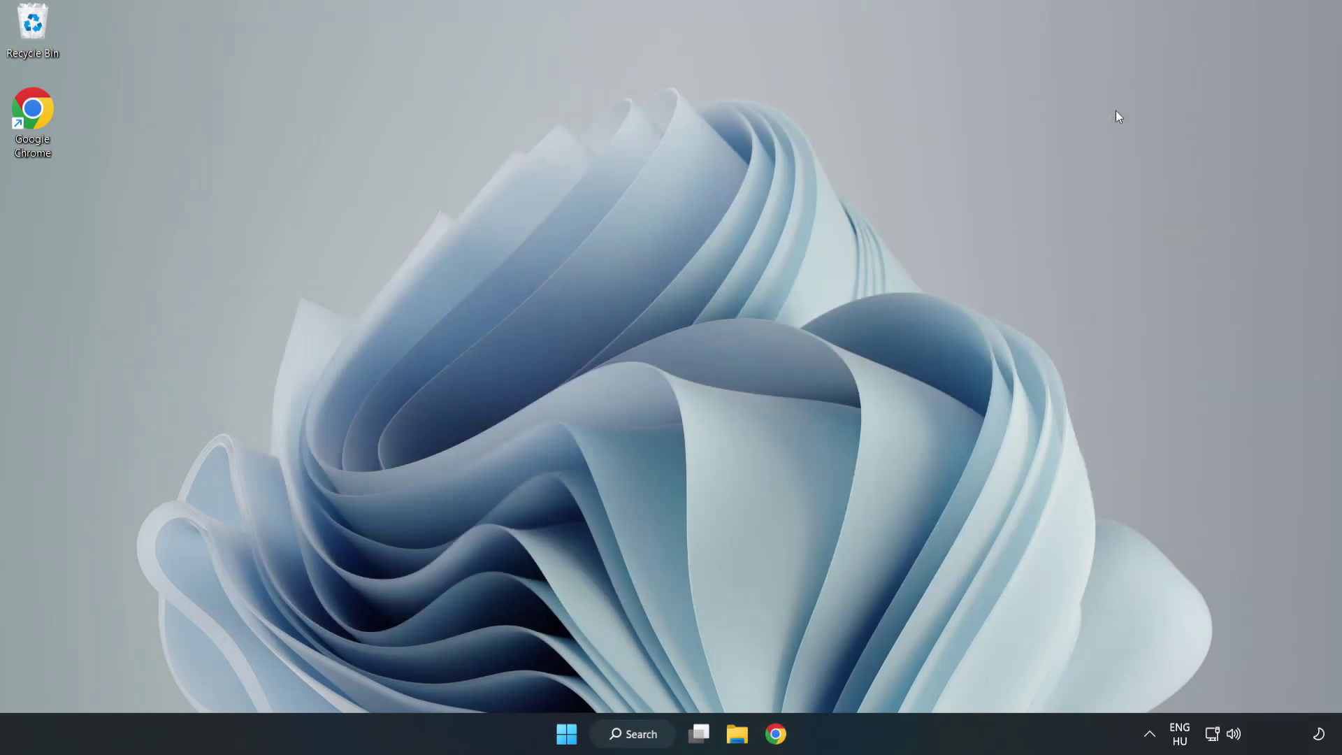
click(651, 734)
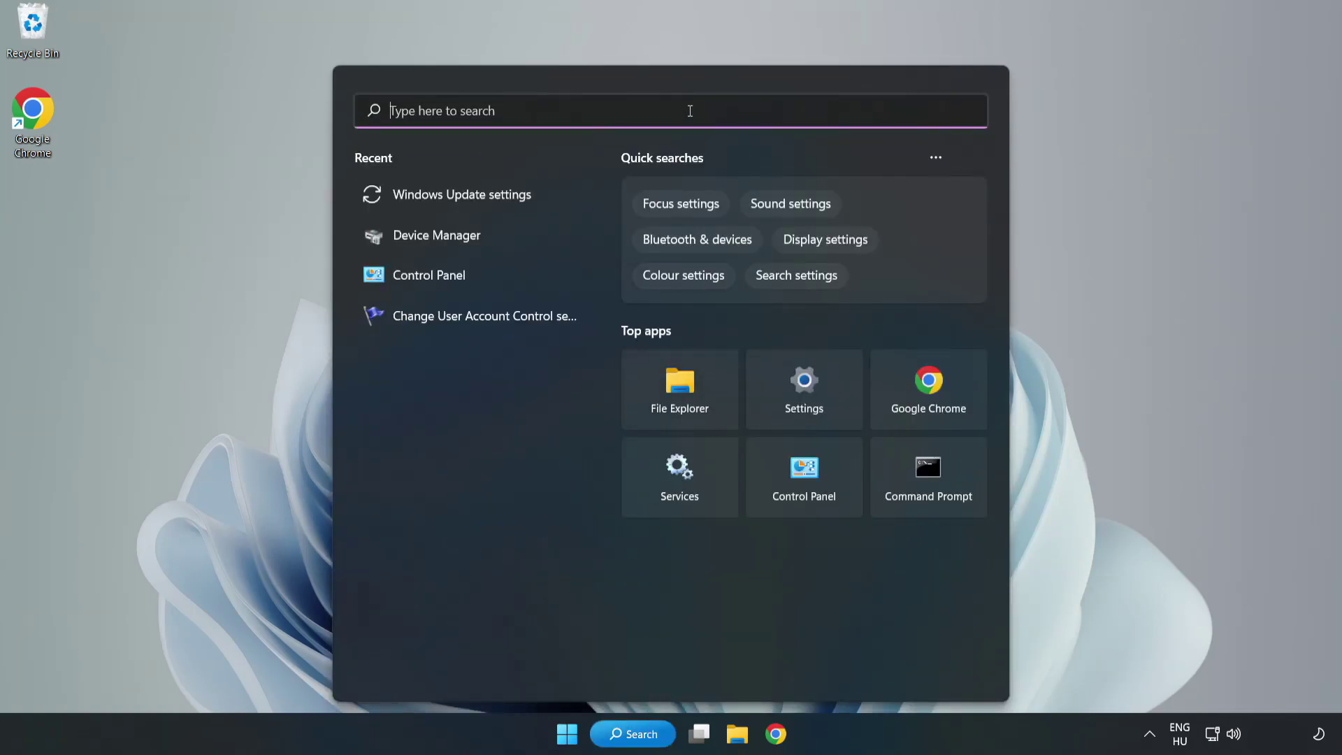
text(cmd)
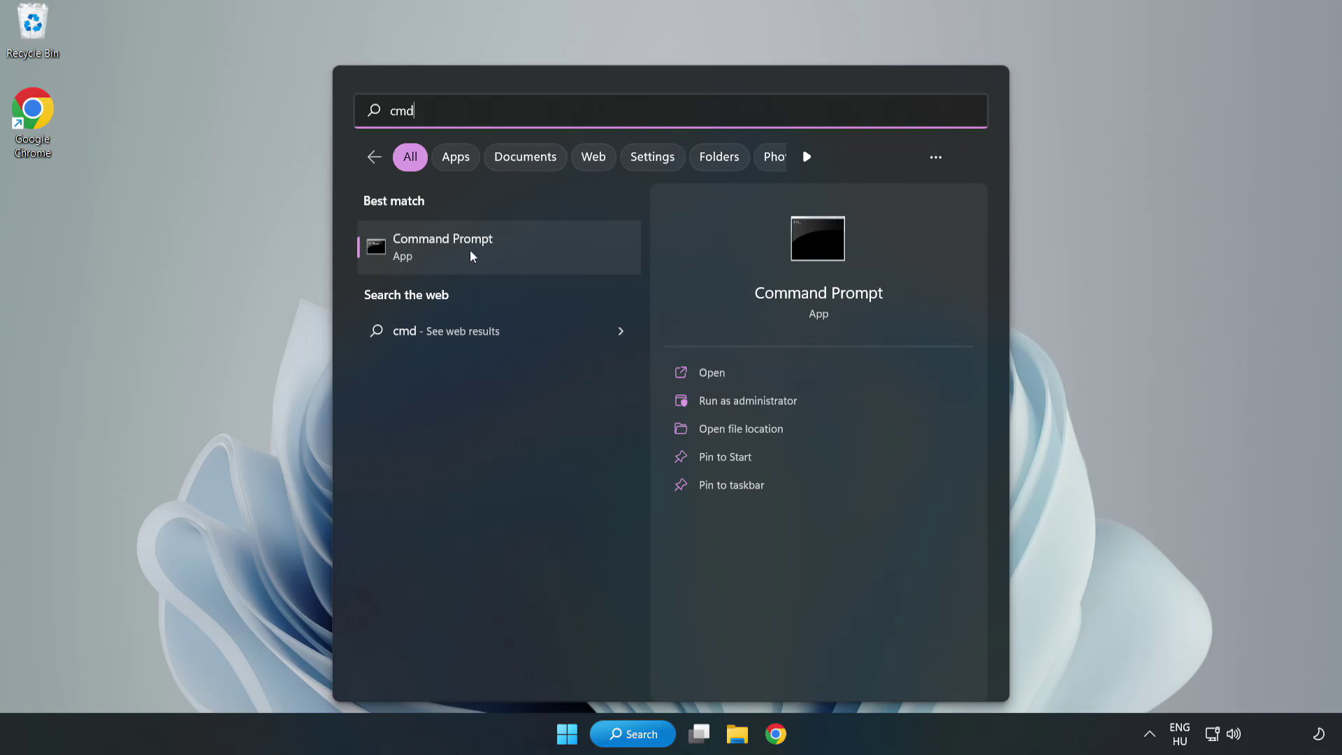
click(526, 254)
right_click(526, 255)
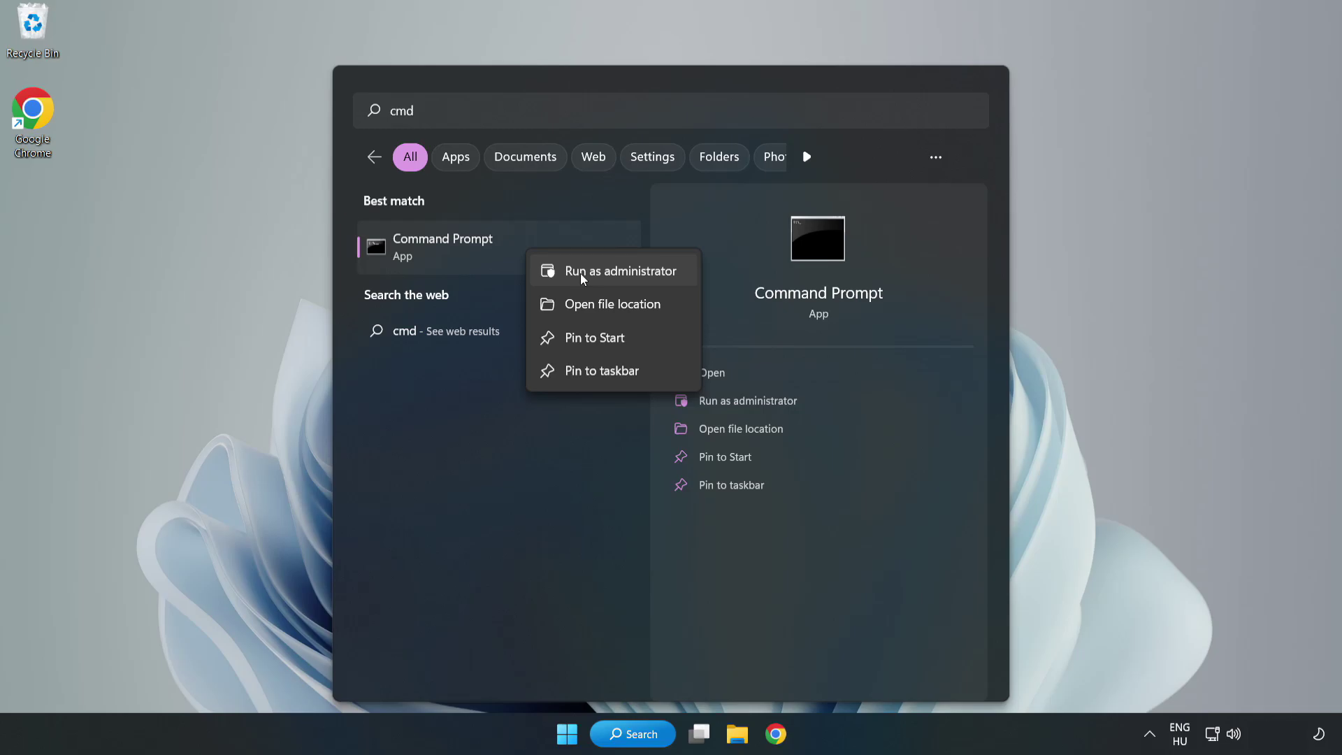
click(580, 272)
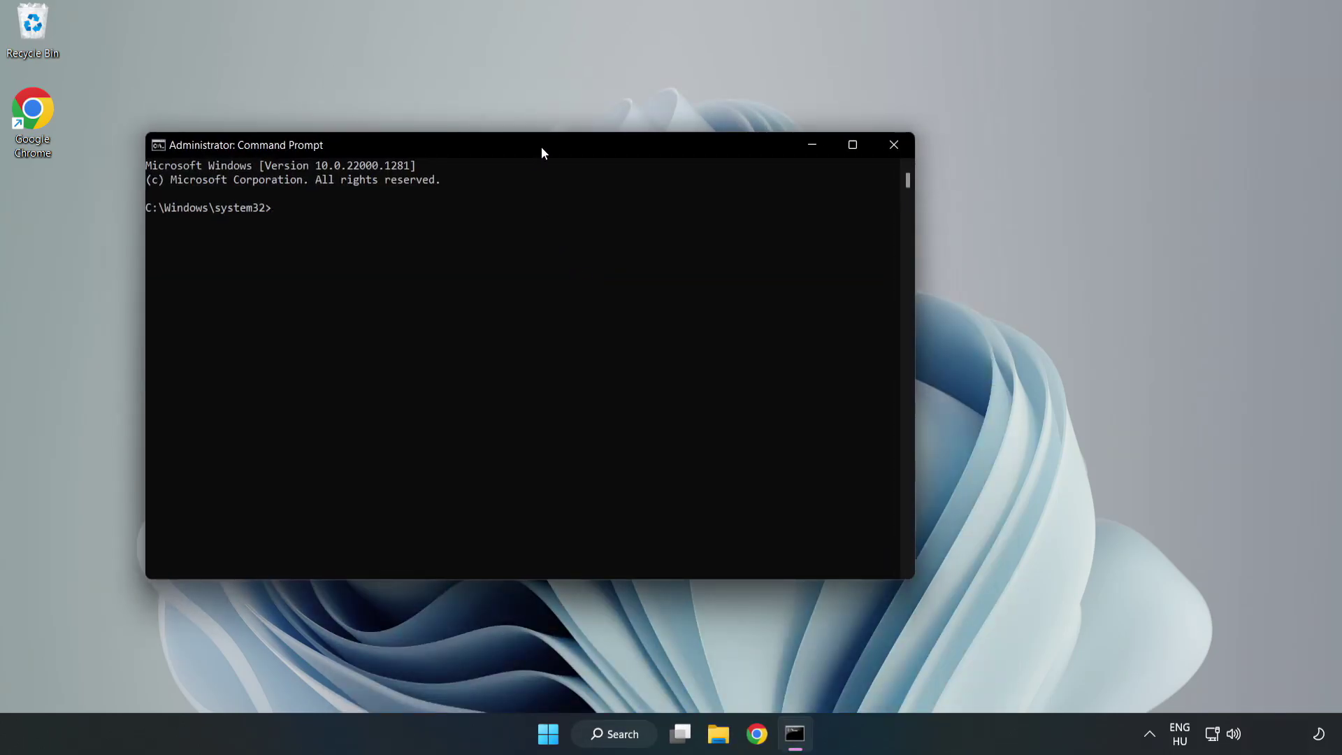
Run sfc /scannow to completion with no integrity violations, then close the Command Prompt
drag(538, 152, 683, 157)
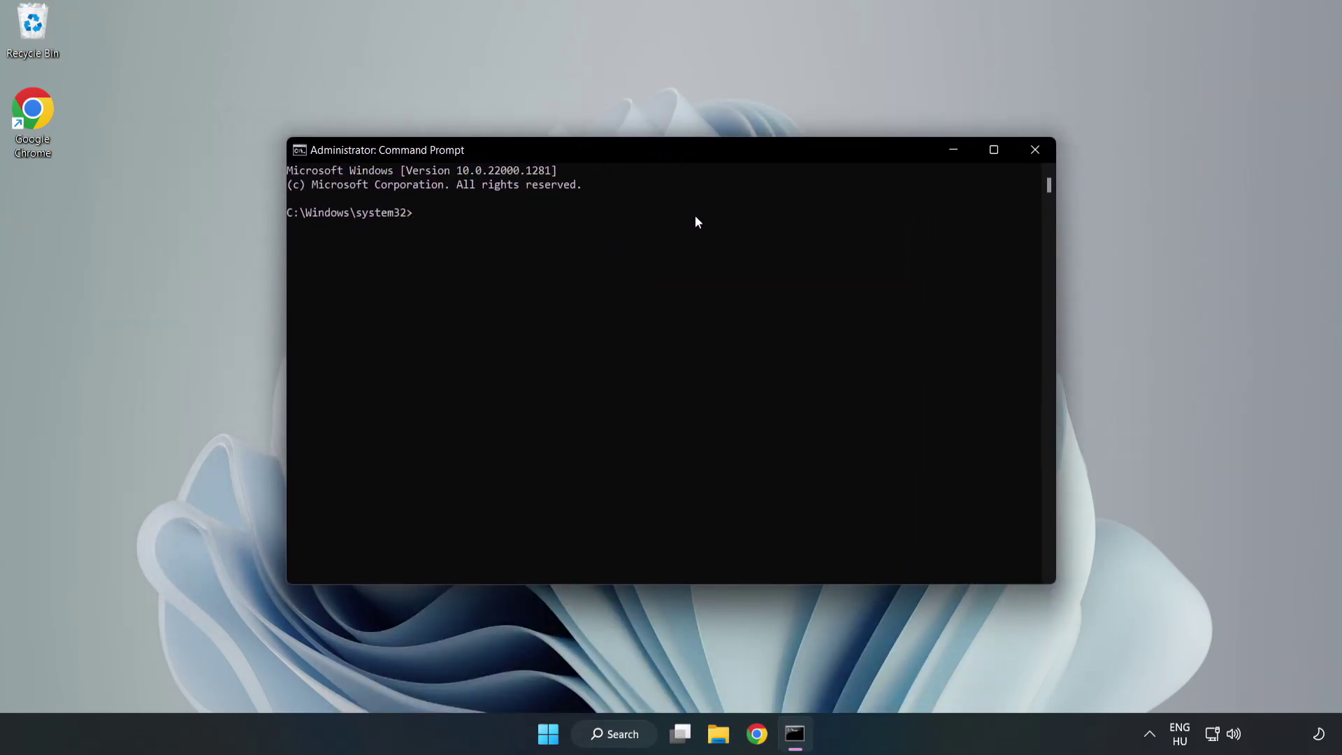
text(sfc )
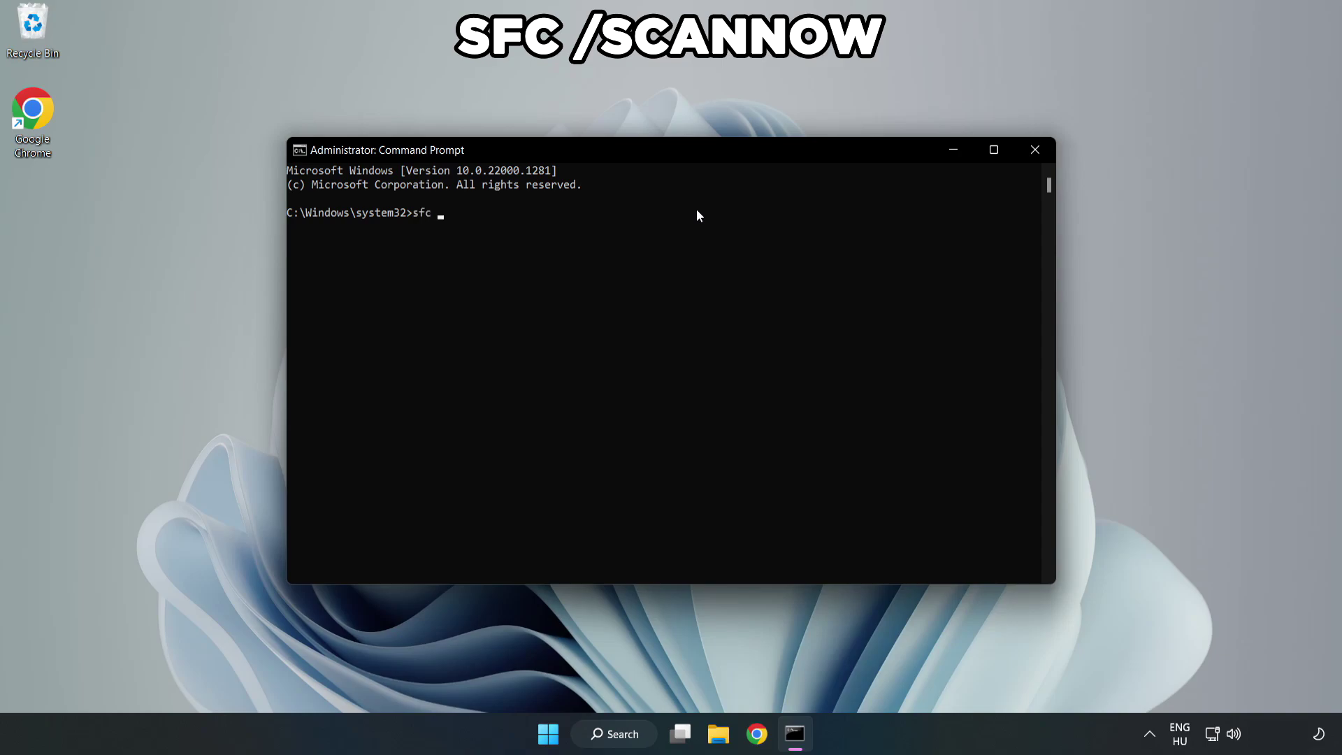
text(/scann)
text(ow)
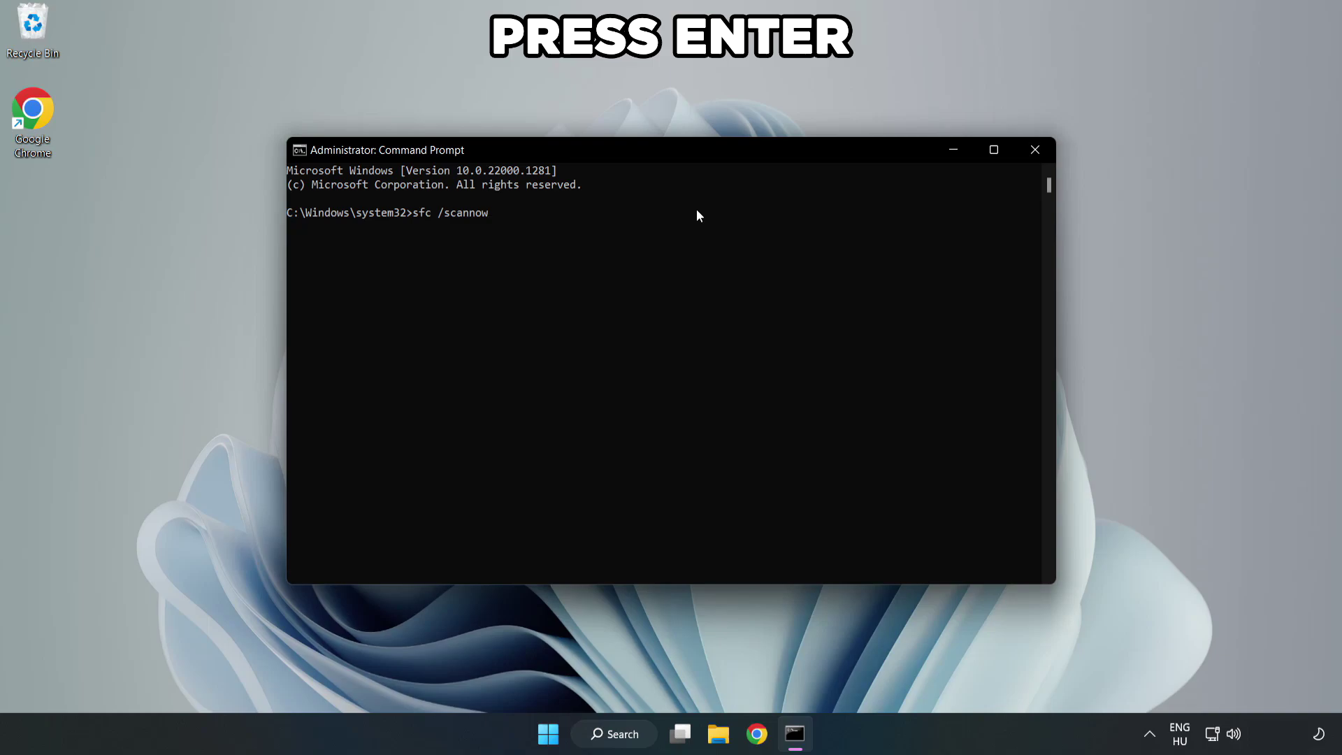
key(Return)
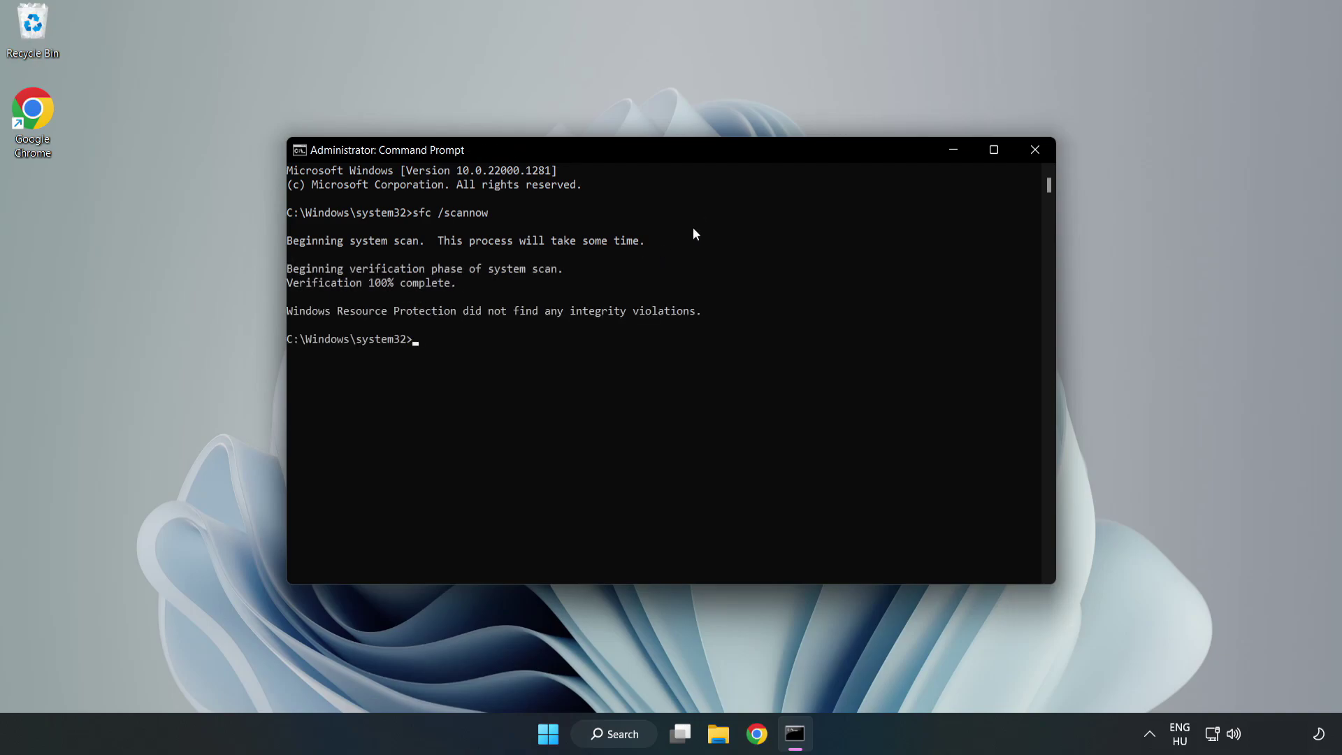
click(1032, 154)
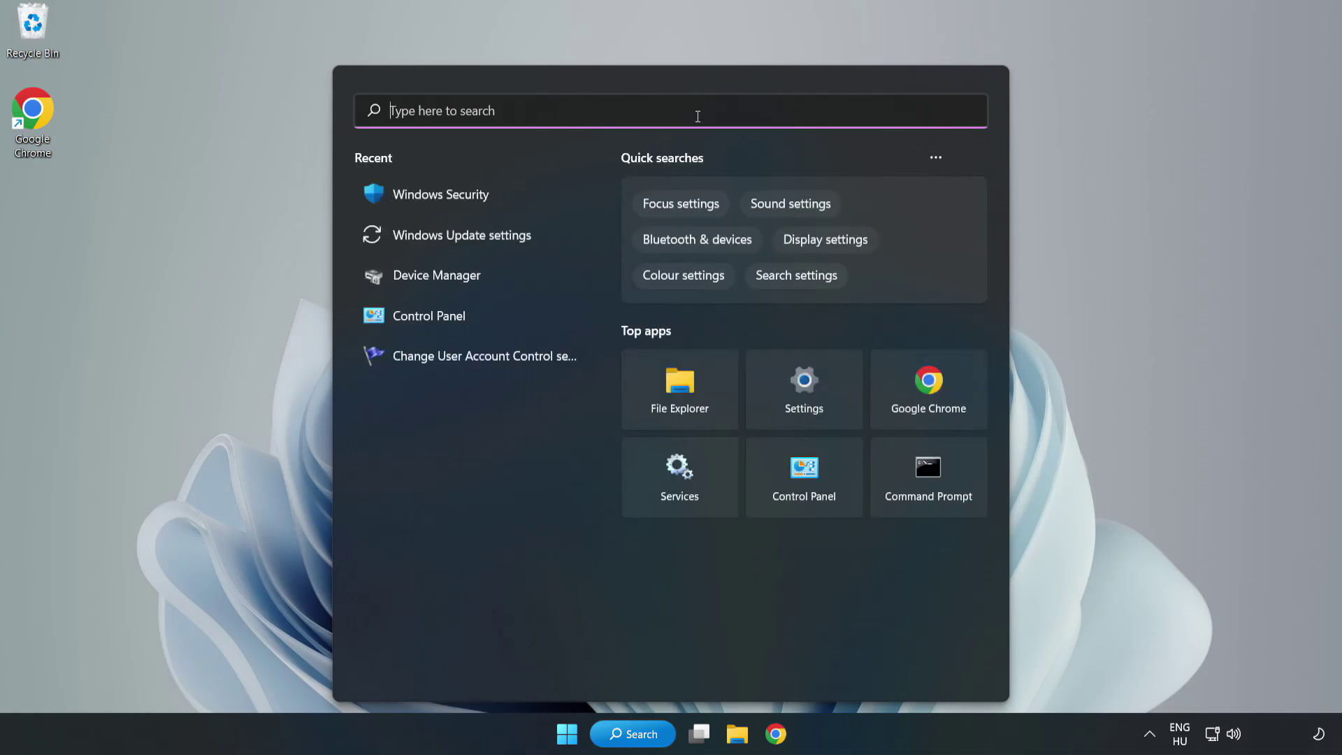
text(sec)
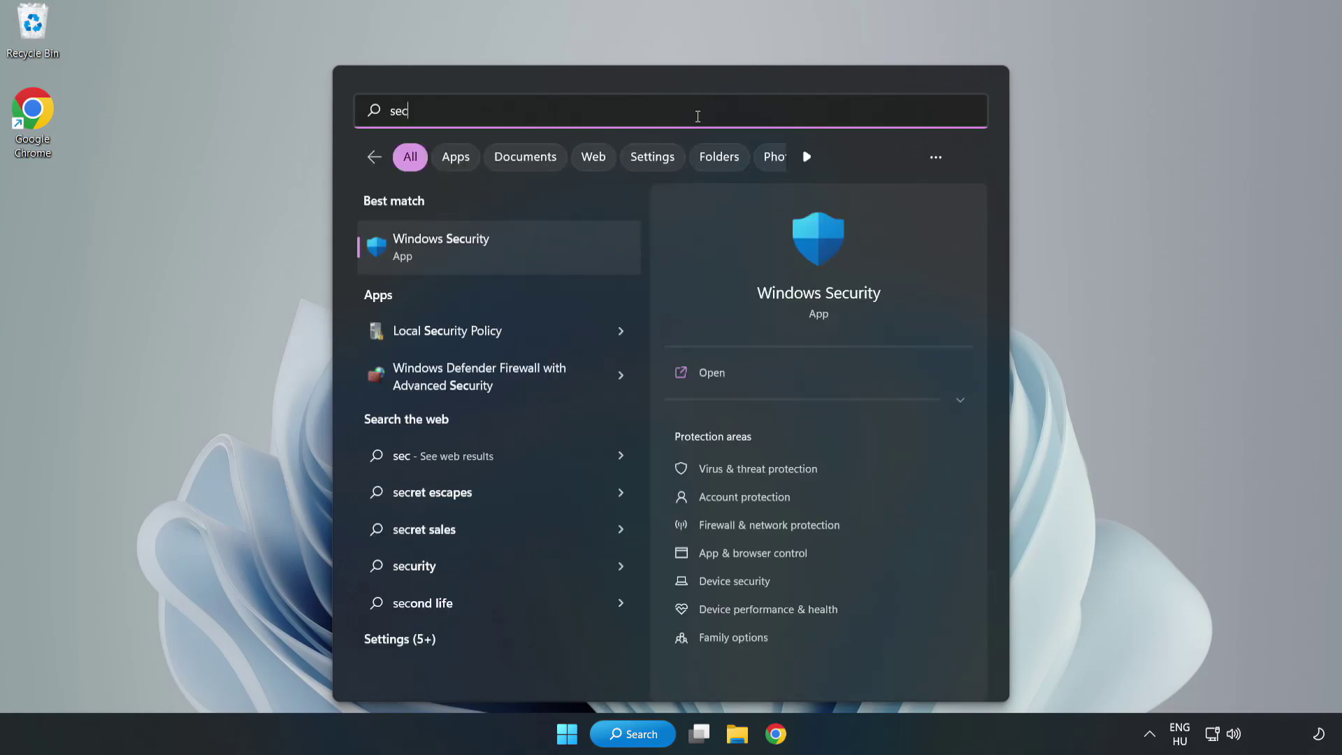
text(urity)
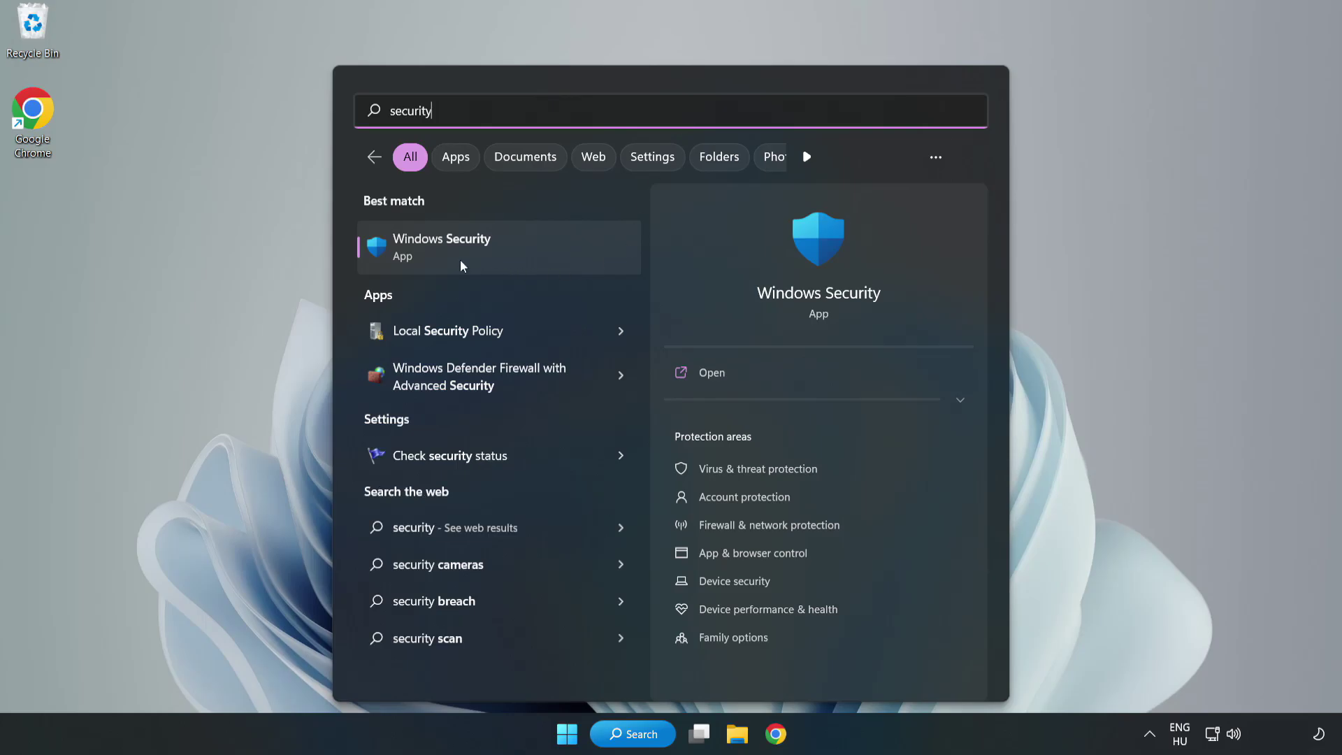
Launch Windows Security from the search results for 'security'
click(486, 255)
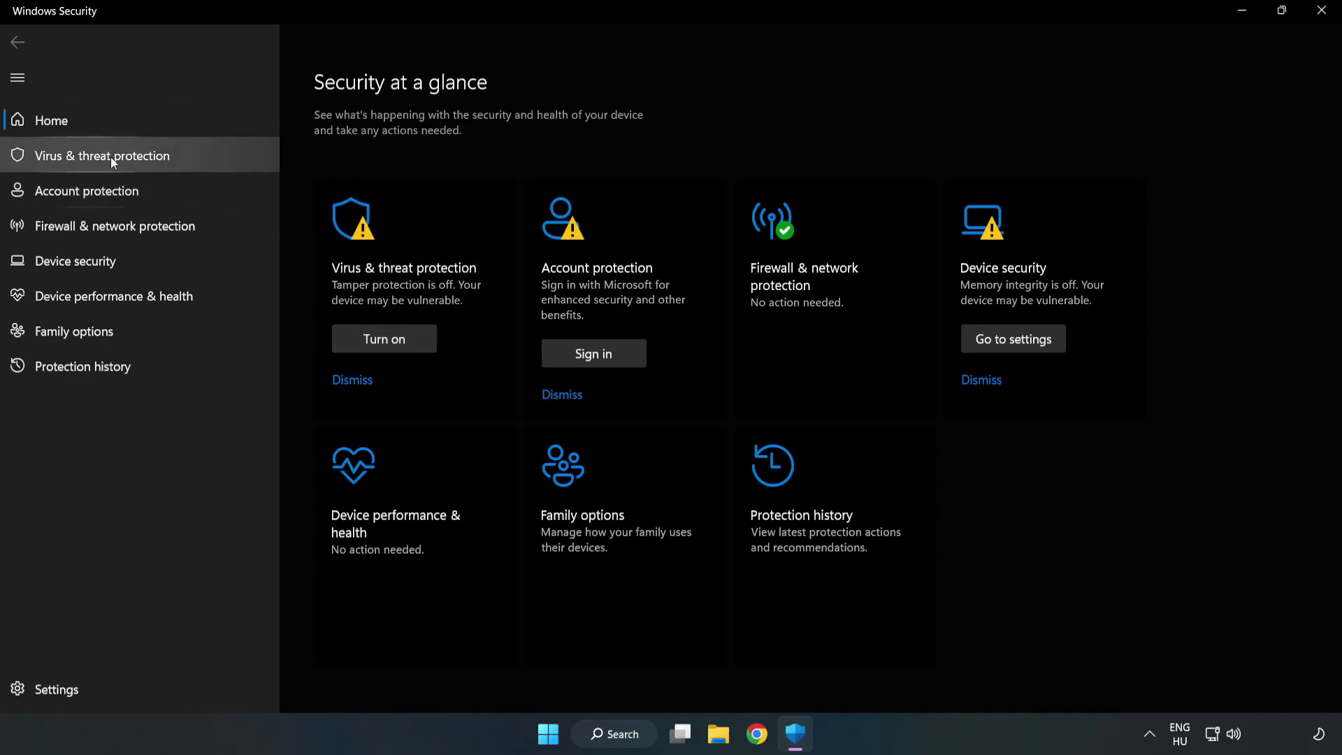
Go to Virus & threat protection and its Manage settings page
click(87, 161)
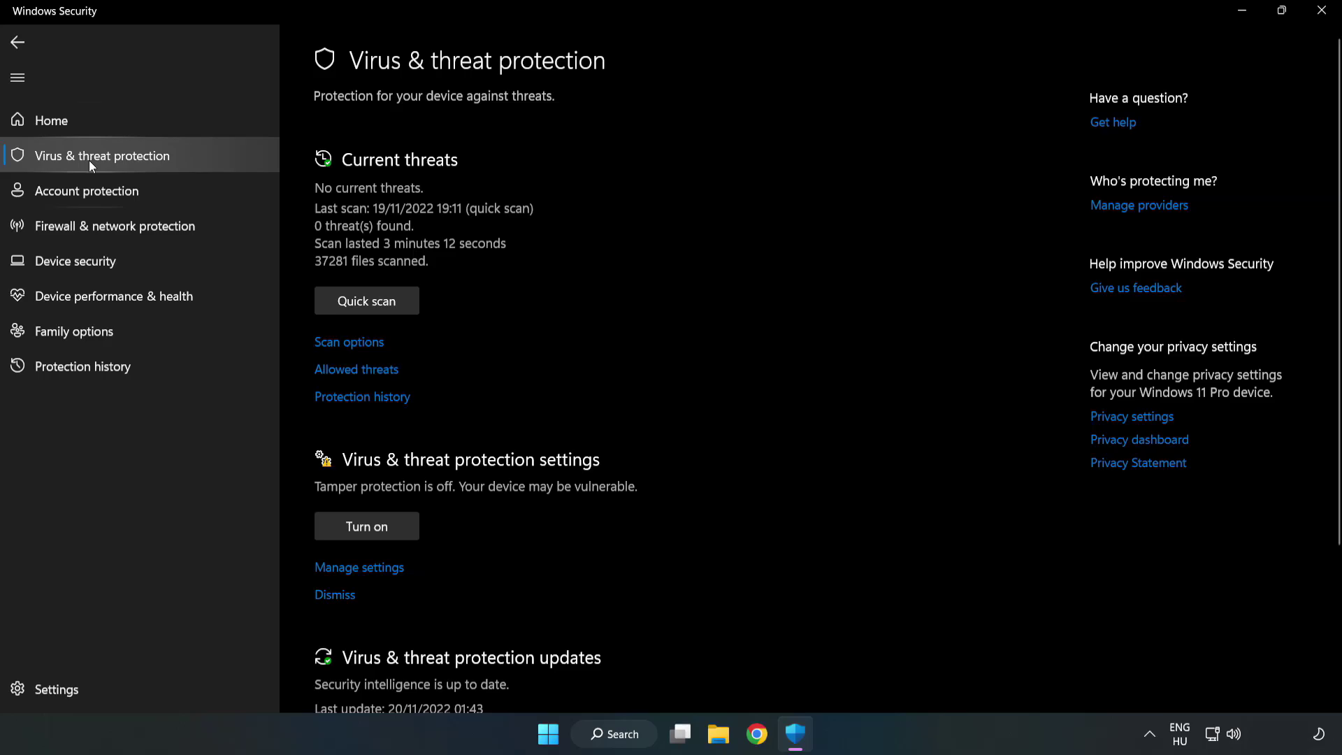
scroll(699, 270, down, 2)
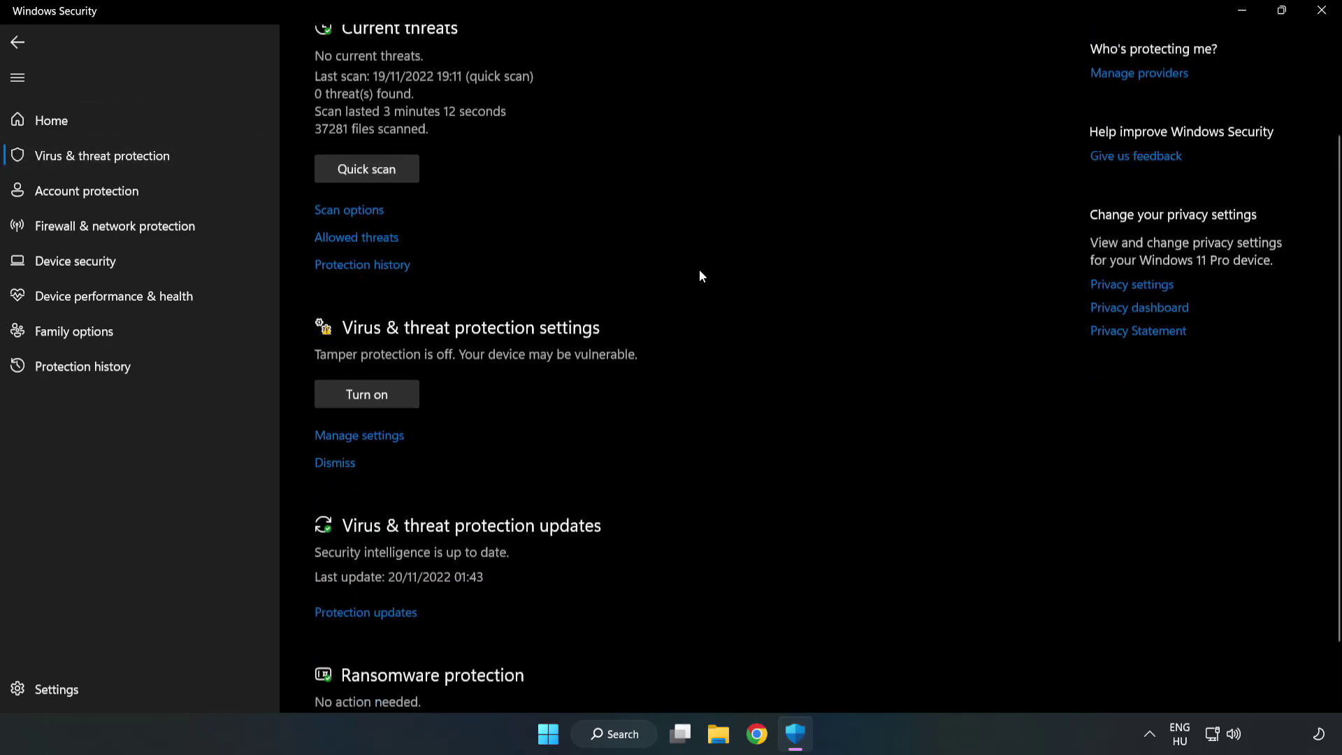
scroll(700, 275, down, 1)
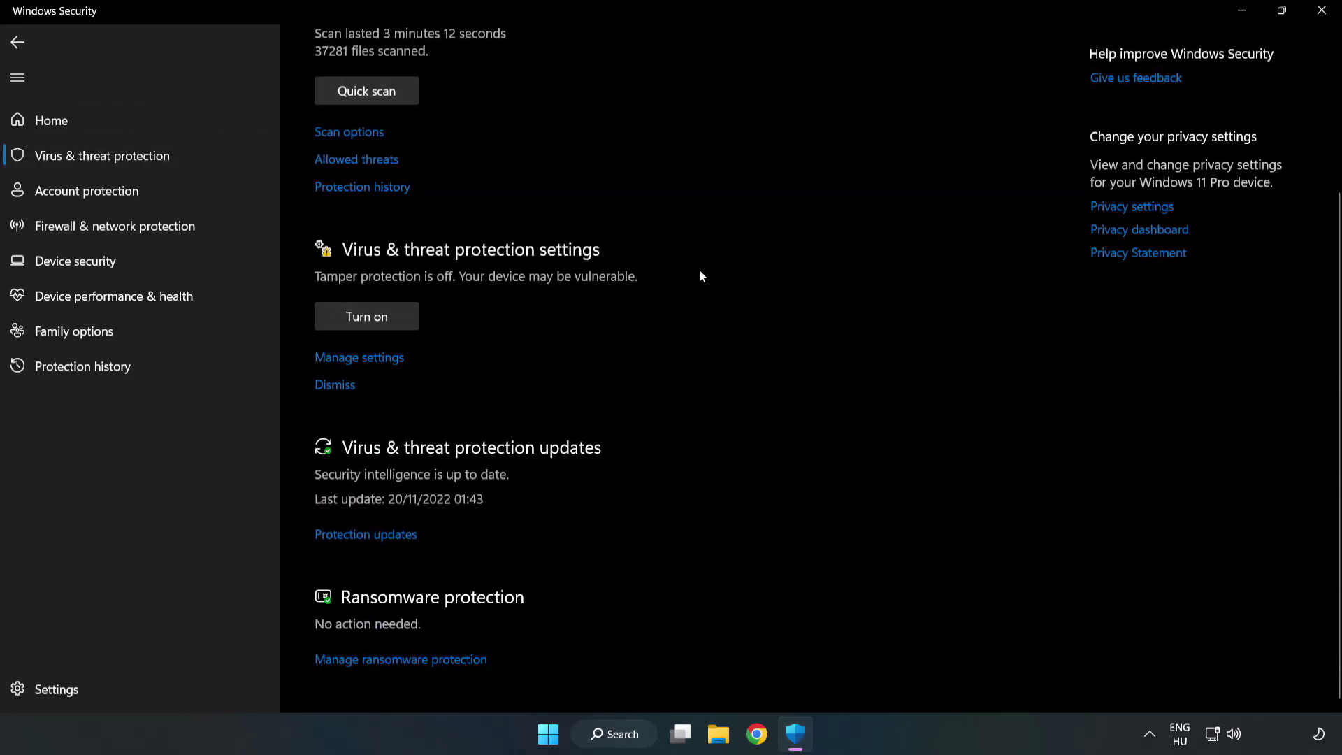
click(358, 358)
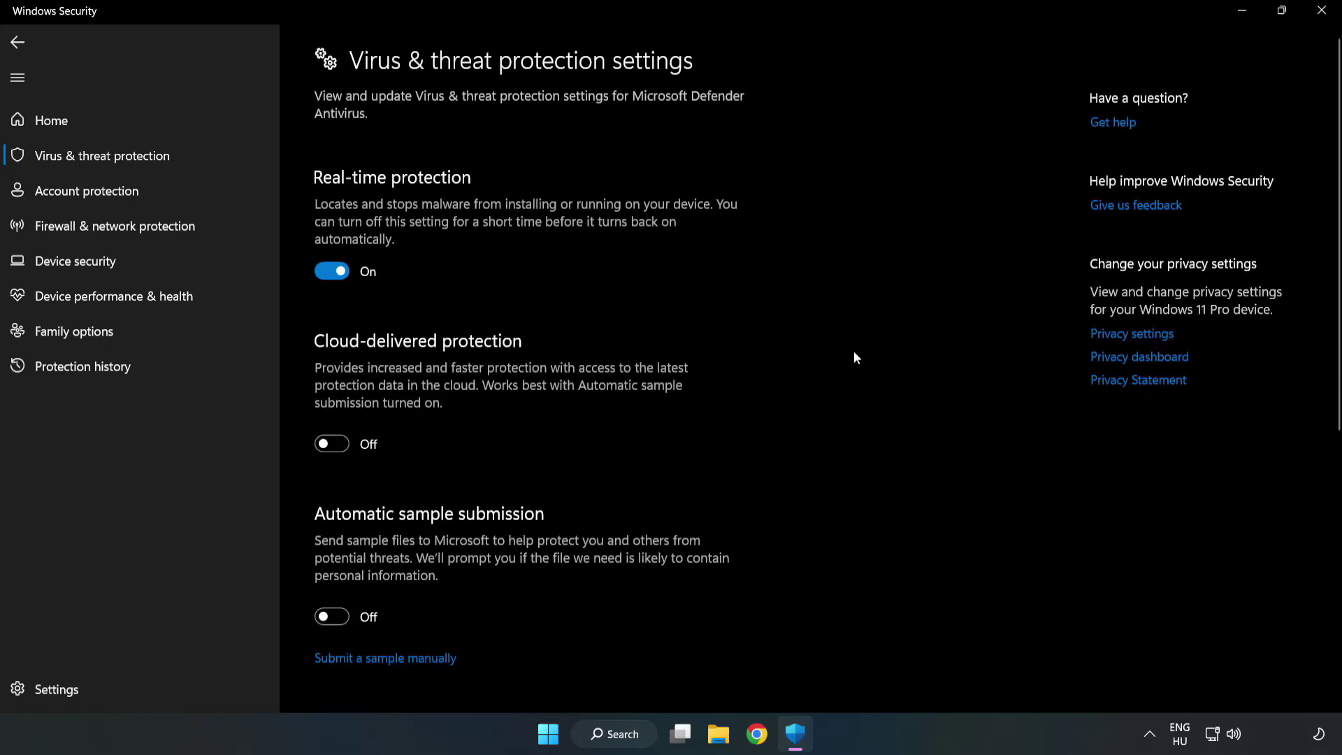
scroll(854, 358, down, 1)
scroll(854, 358, down, 4)
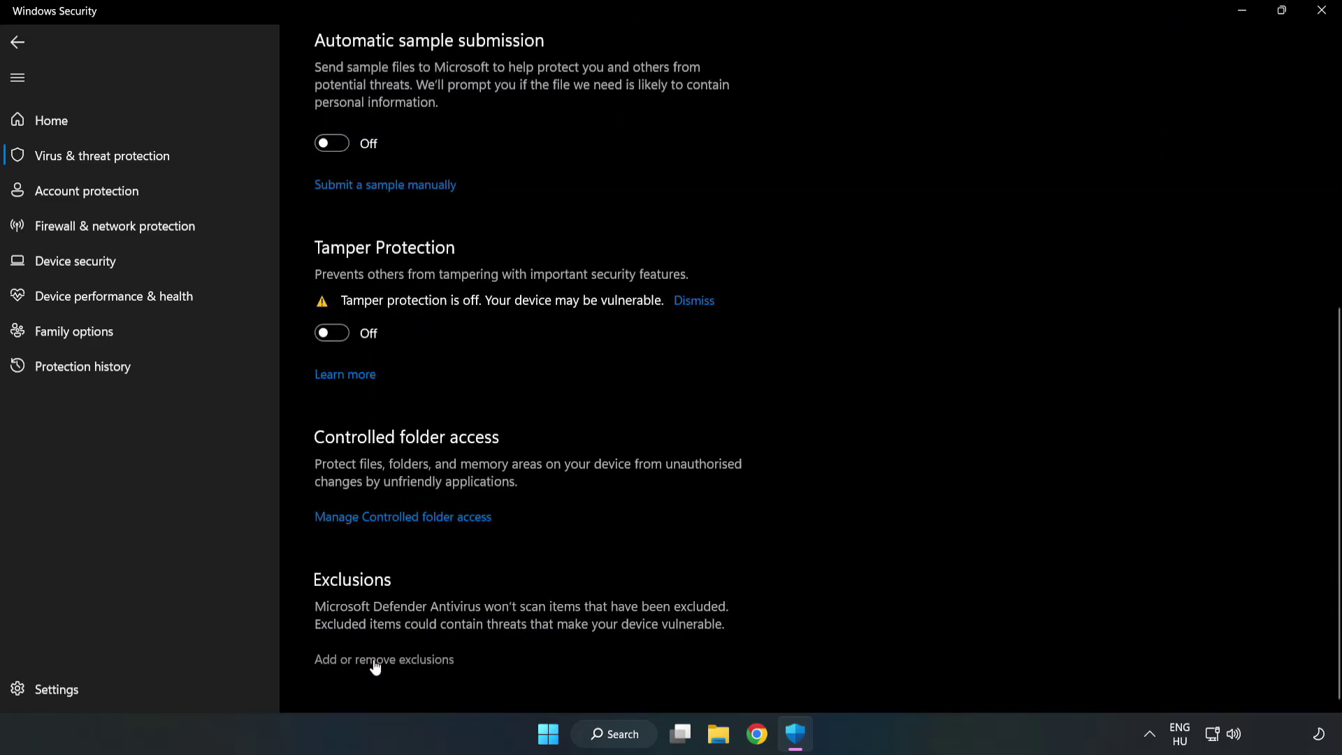
Start adding a single-file exclusion from the Defender Exclusions page
click(396, 660)
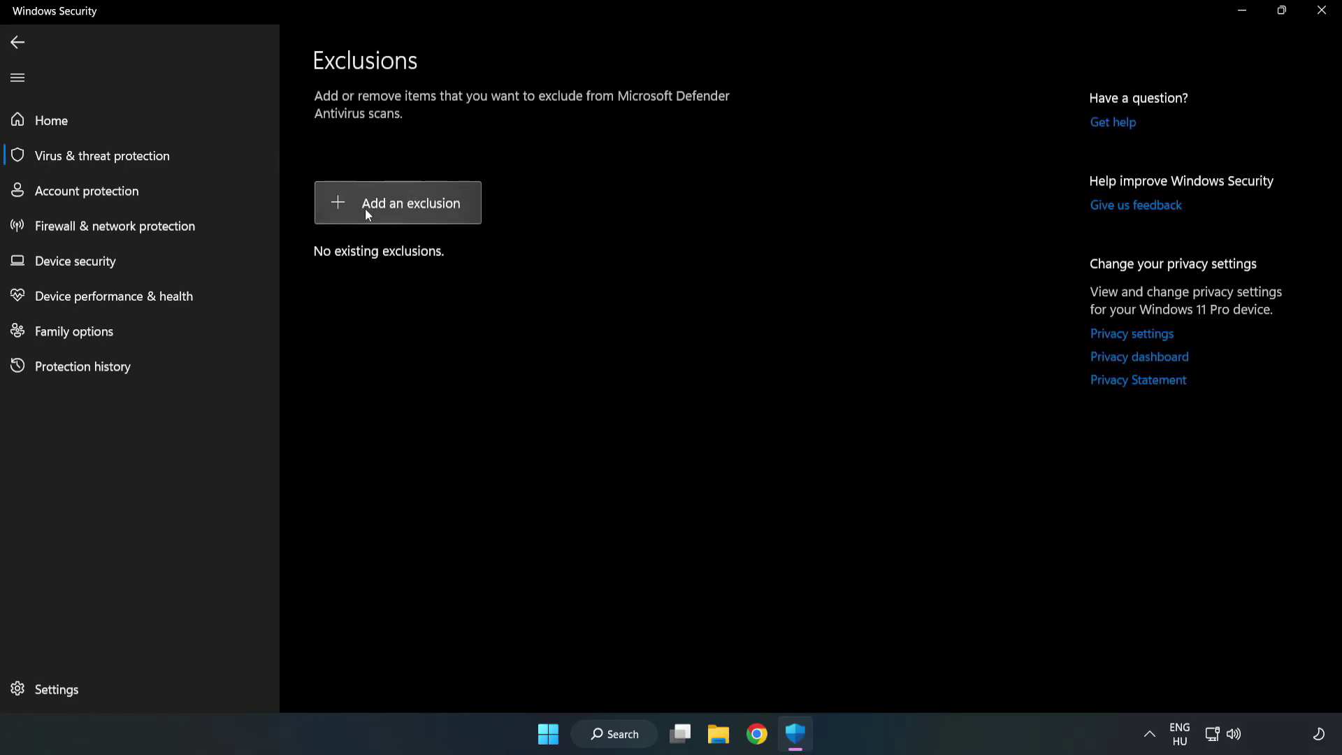
click(410, 207)
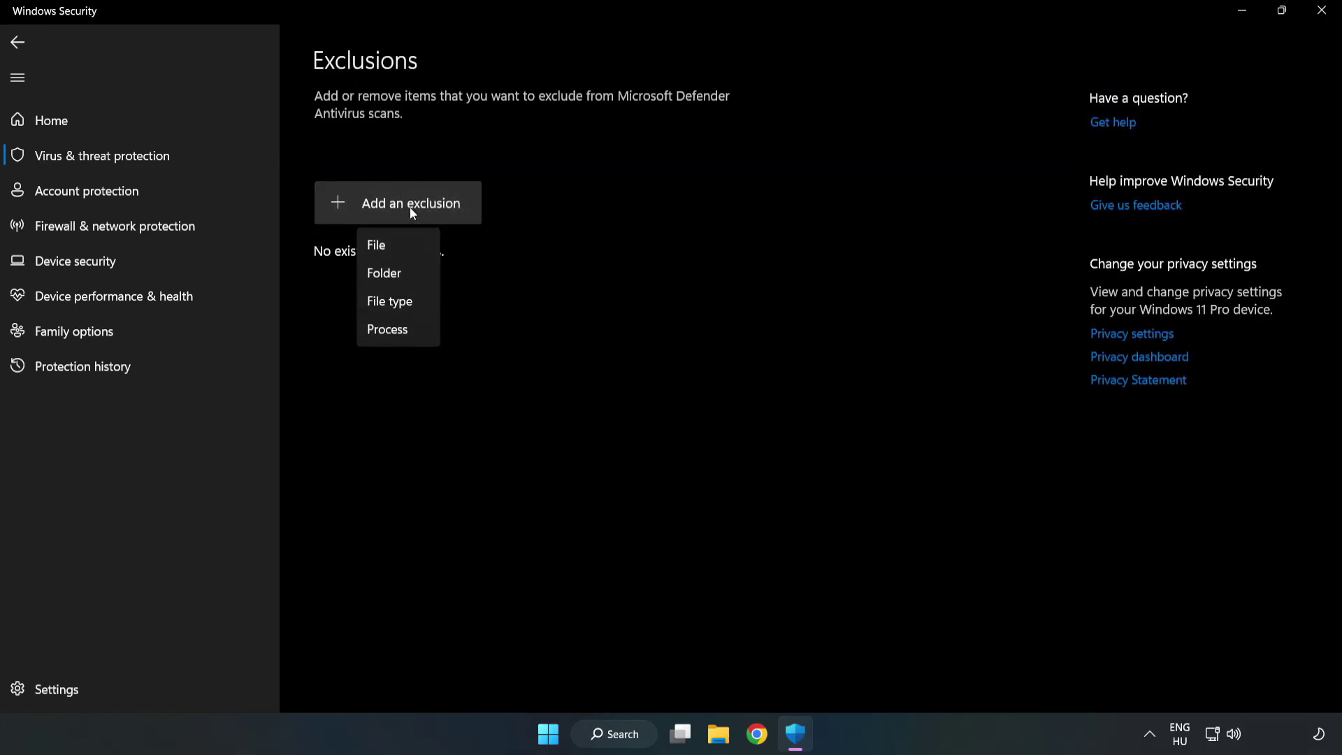
click(382, 248)
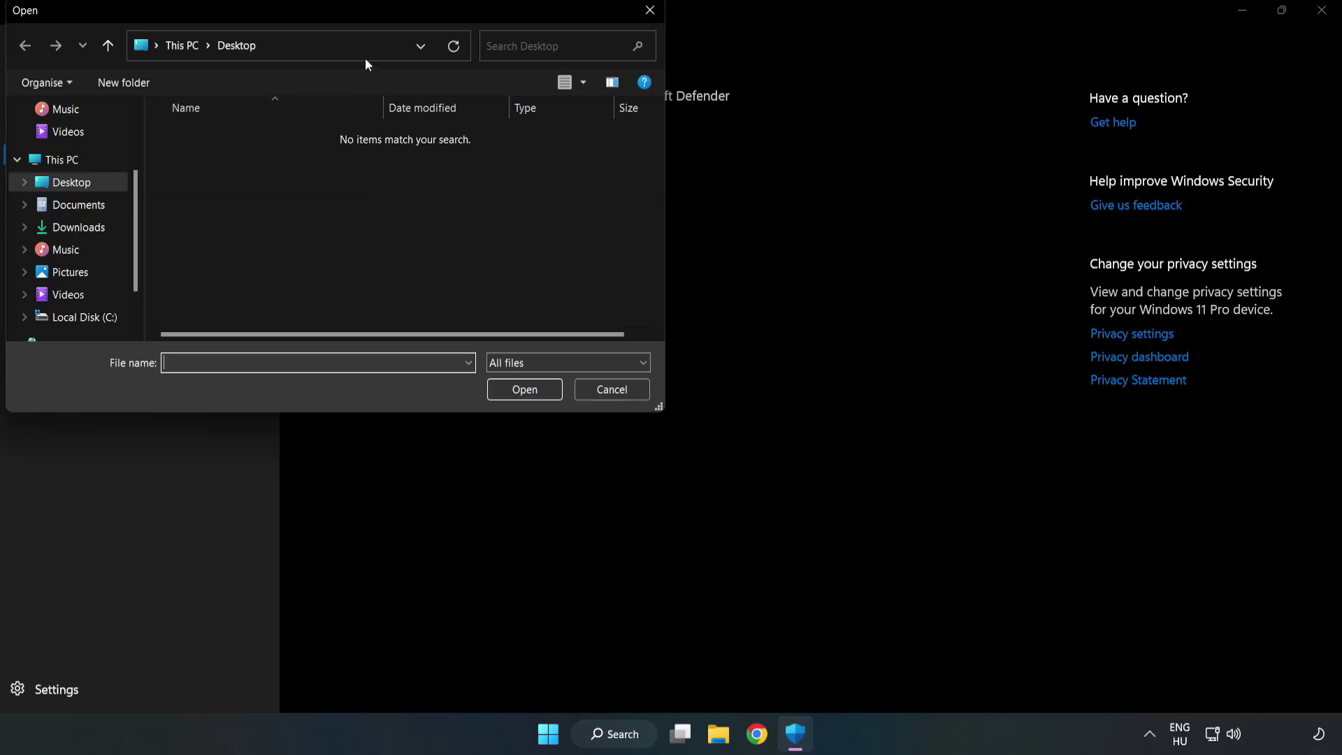
drag(363, 13, 618, 149)
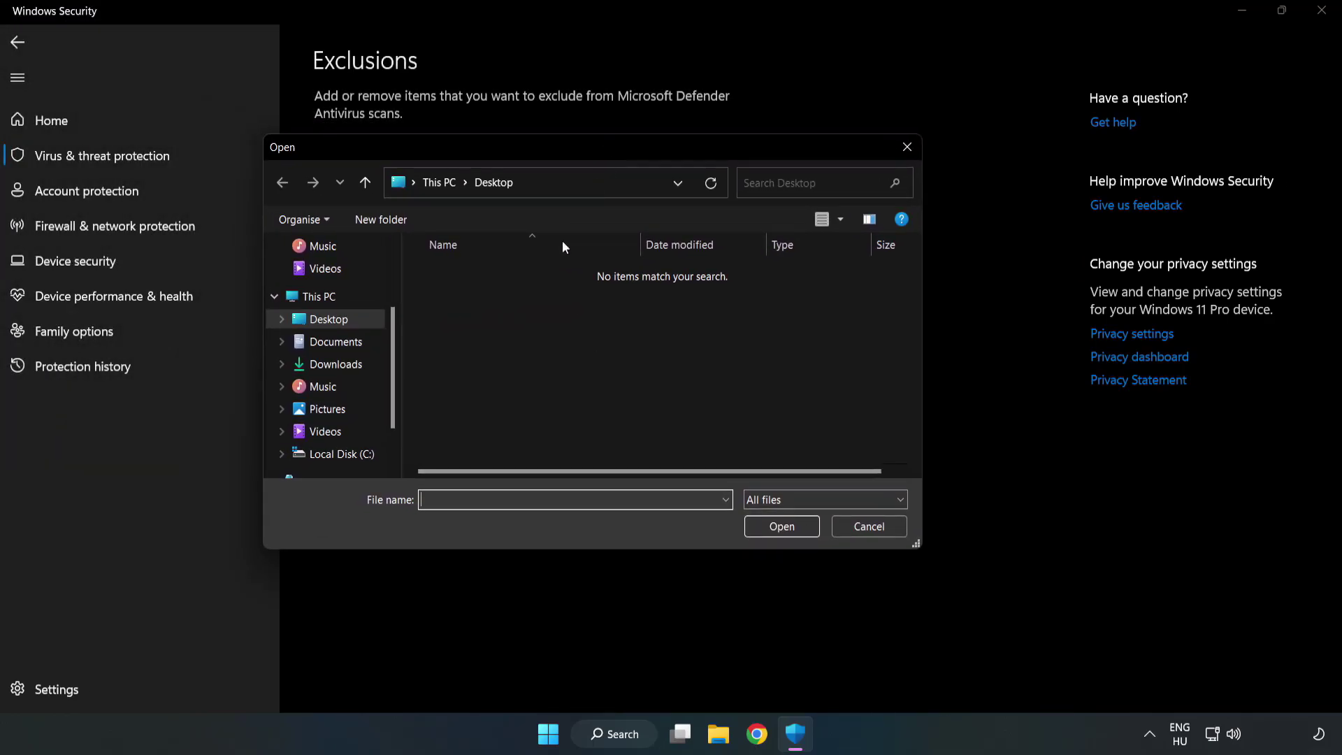
Exclude the NOT WORKING APP shortcut in C:\Program Files (x86)\NOT WORKING APP
click(345, 457)
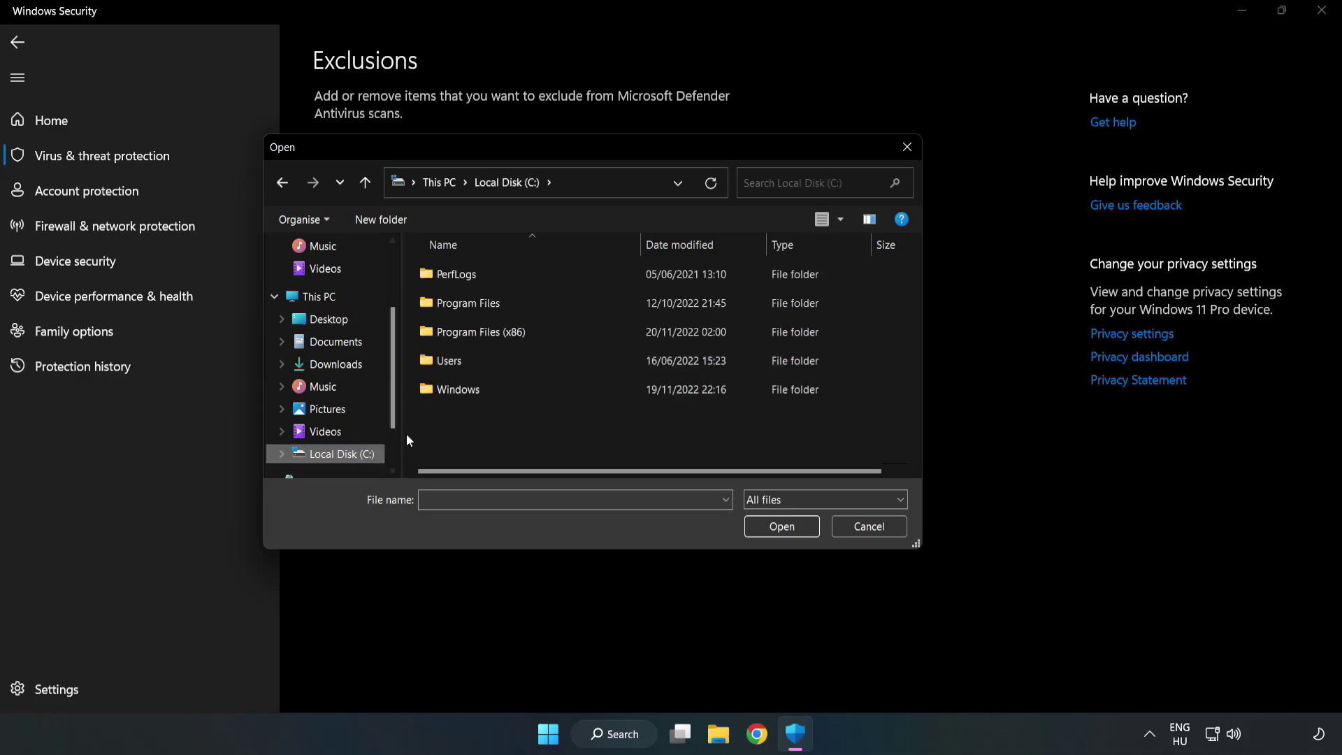
double_click(528, 333)
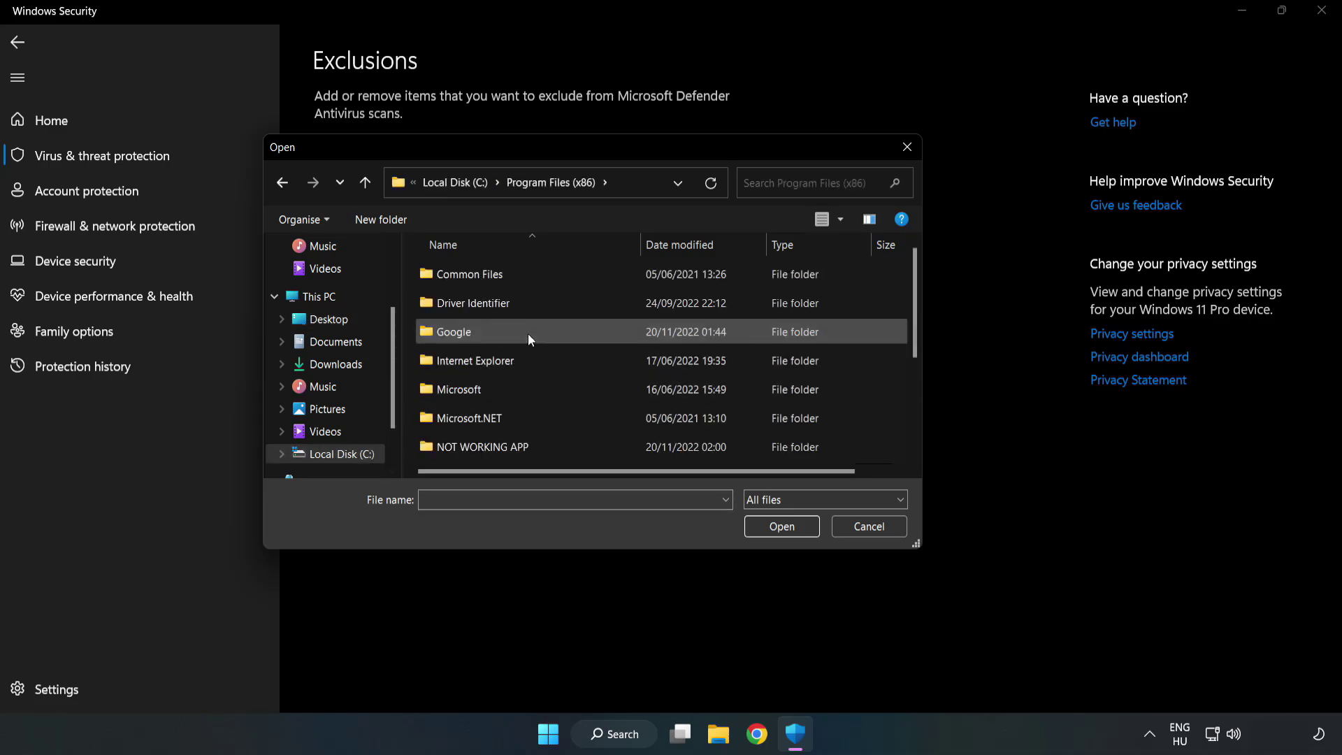
double_click(528, 444)
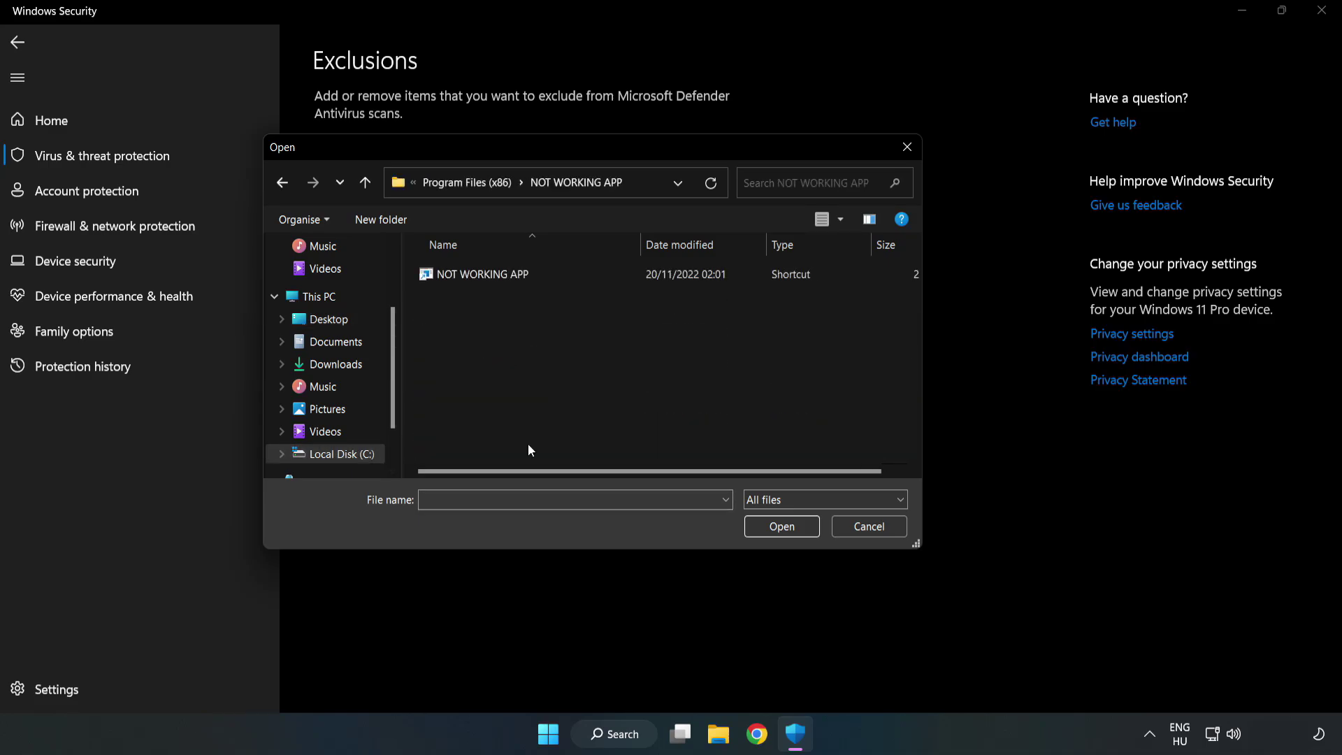
click(472, 273)
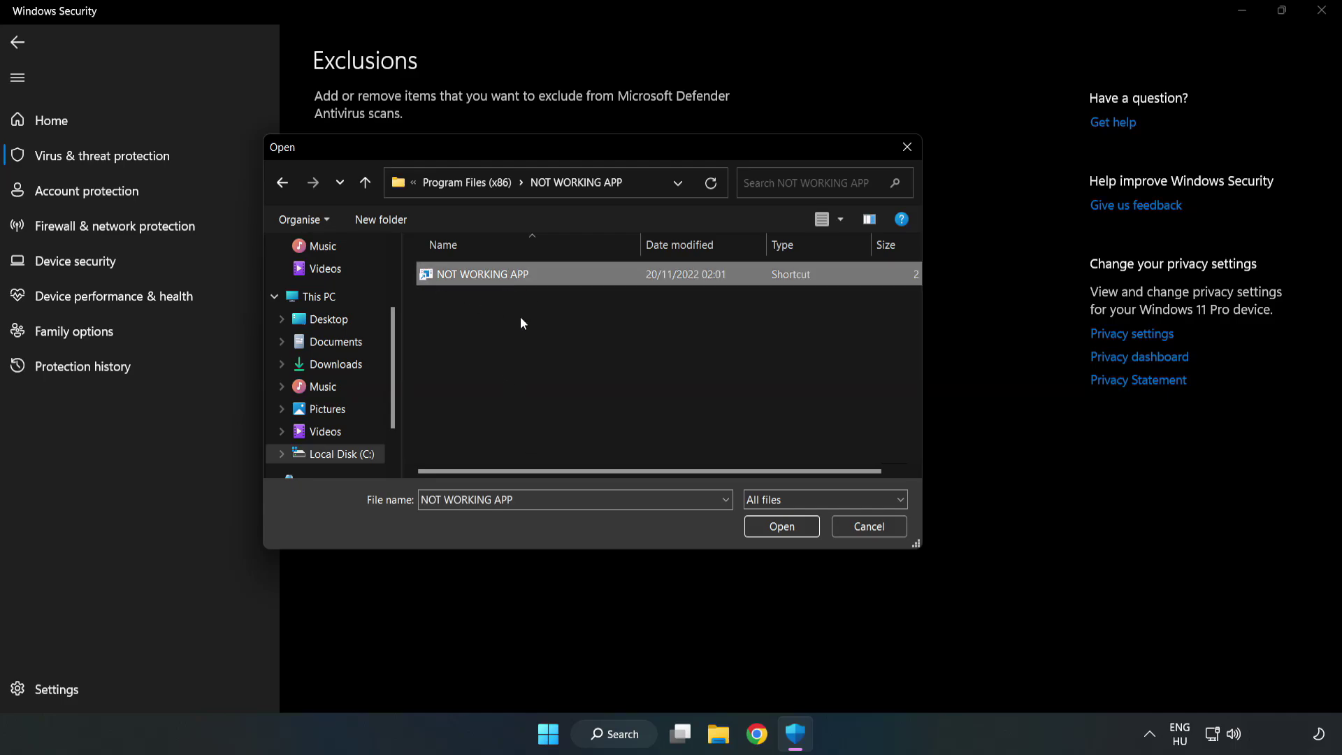
click(782, 527)
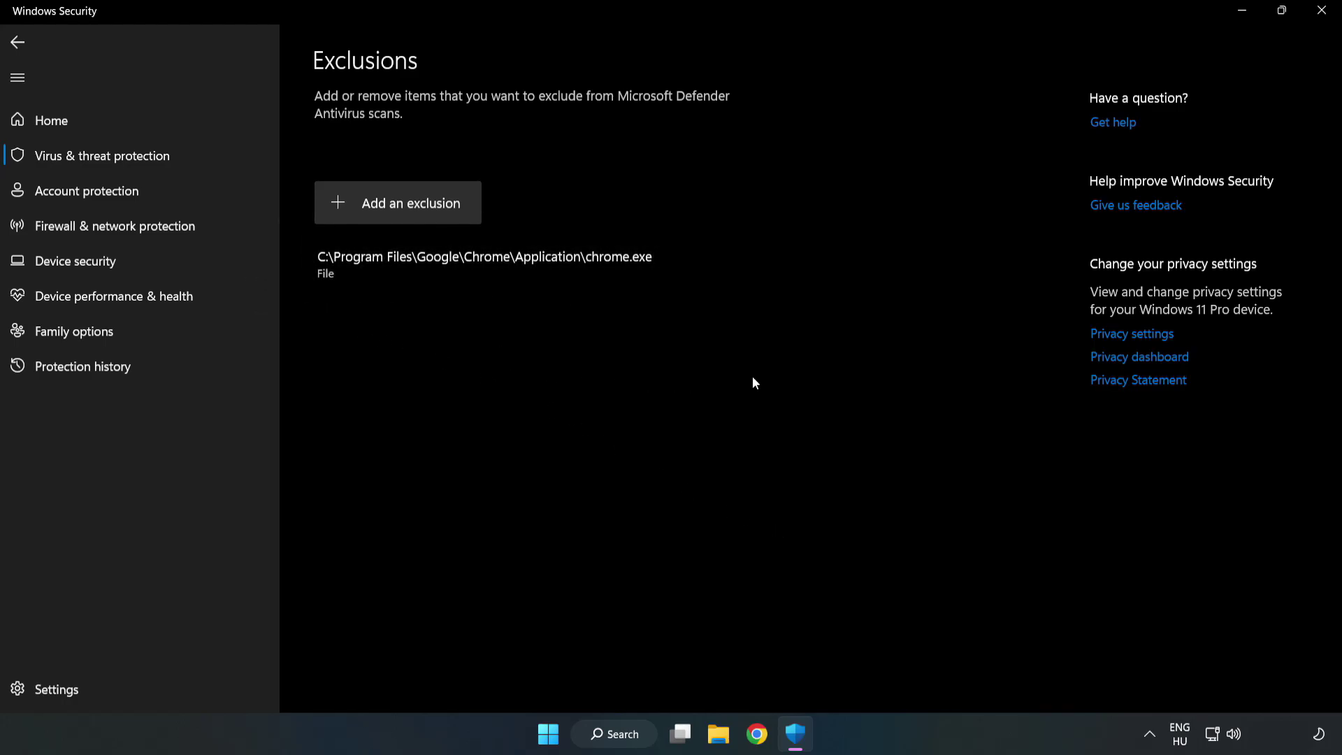
Close Windows Security and bring up the Start menu power options for Restart
click(1320, 16)
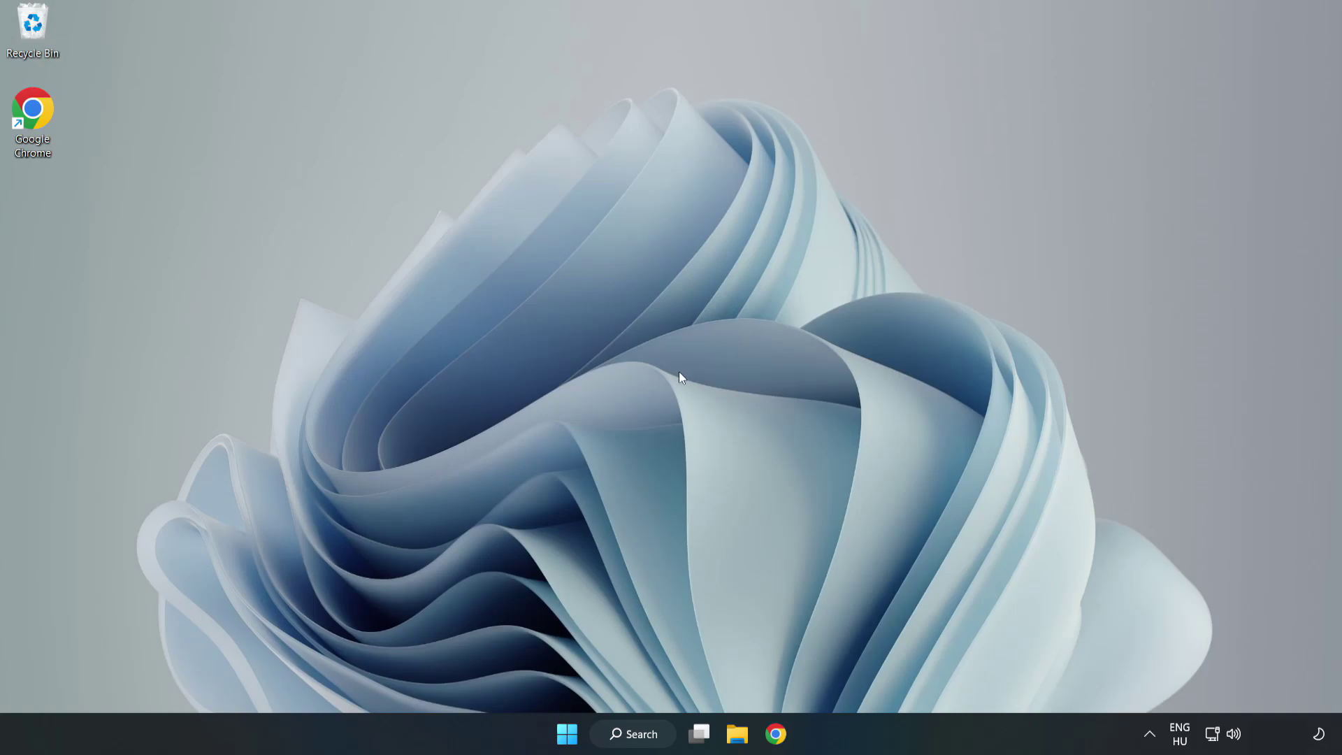
click(568, 738)
click(892, 673)
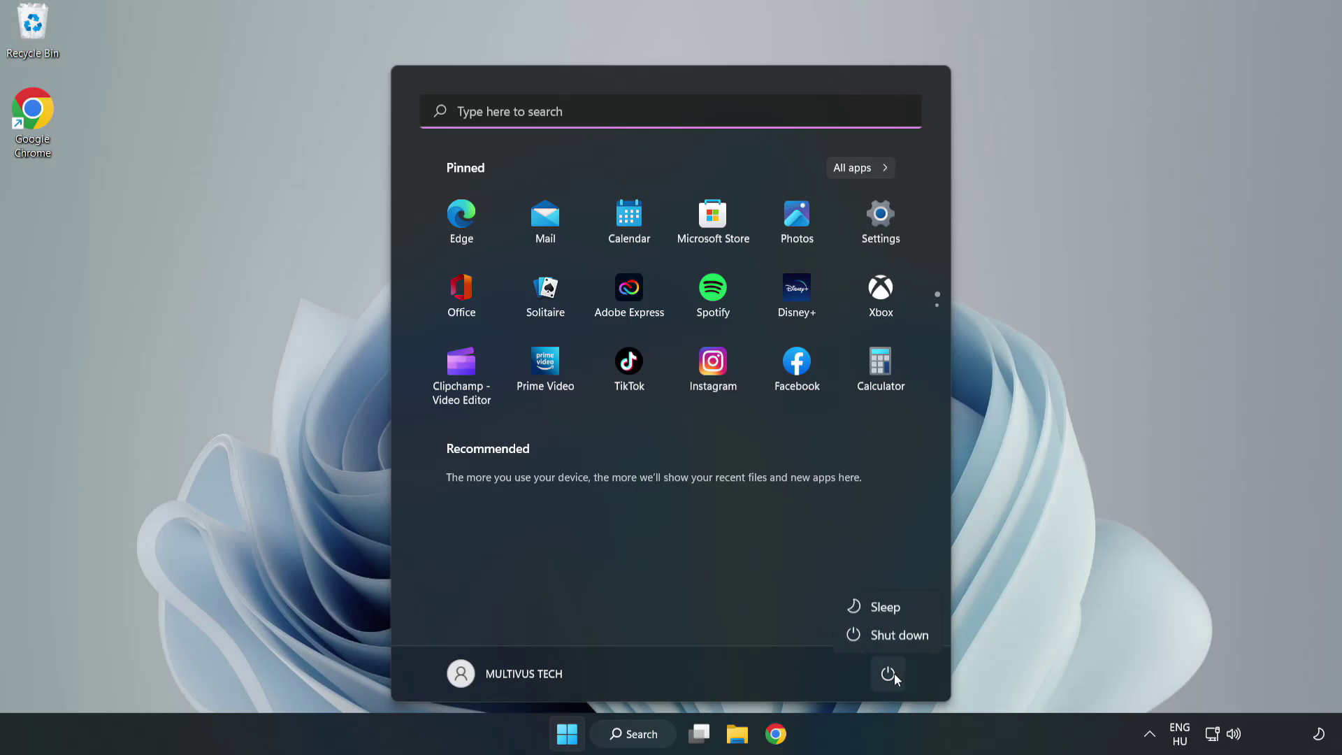